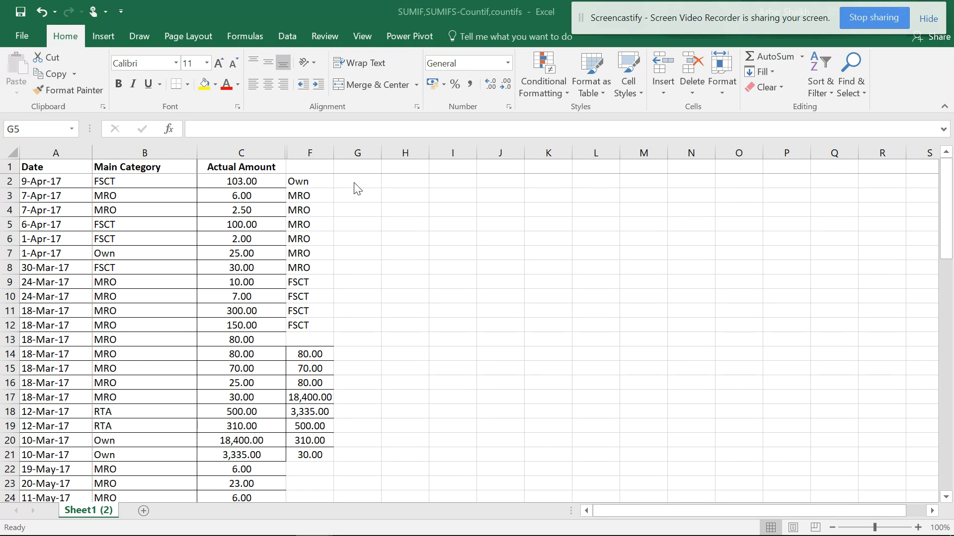
# Step: Enter the formula =B2=F2 in G2 to test whether the two category entries match
pyautogui.click(355, 183)
pyautogui.click(354, 183)
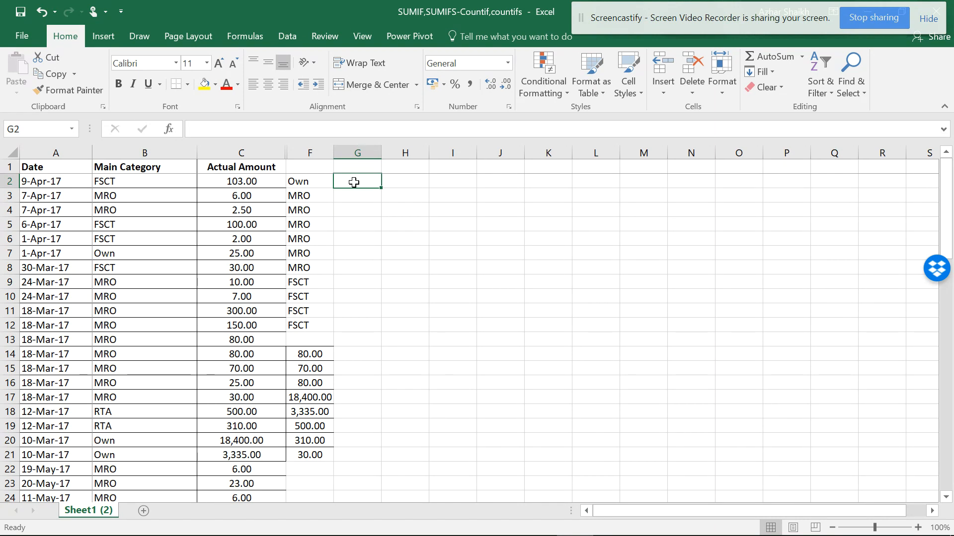
pyautogui.write('=')
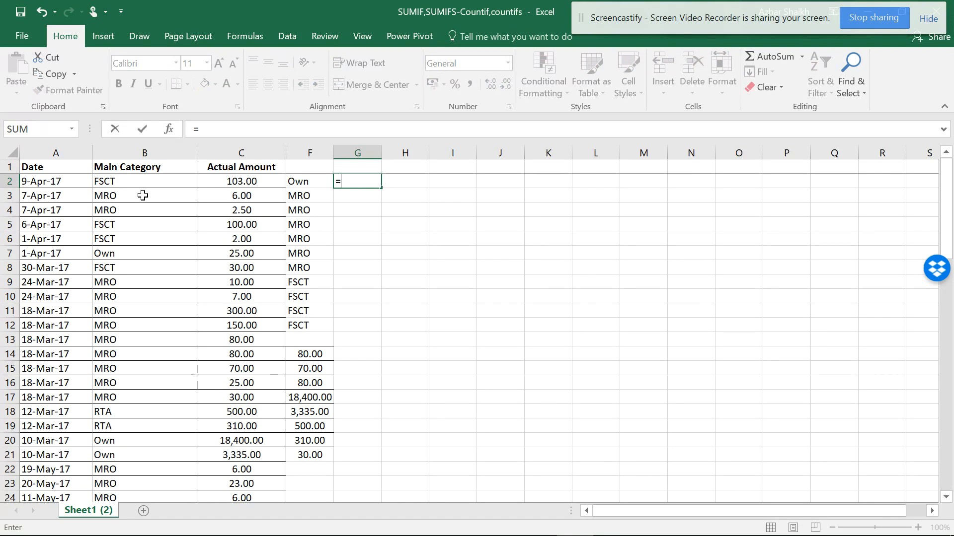
pyautogui.moveTo(123, 180)
pyautogui.mouseDown()
pyautogui.moveTo(128, 229)
pyautogui.moveTo(130, 183)
pyautogui.mouseUp()
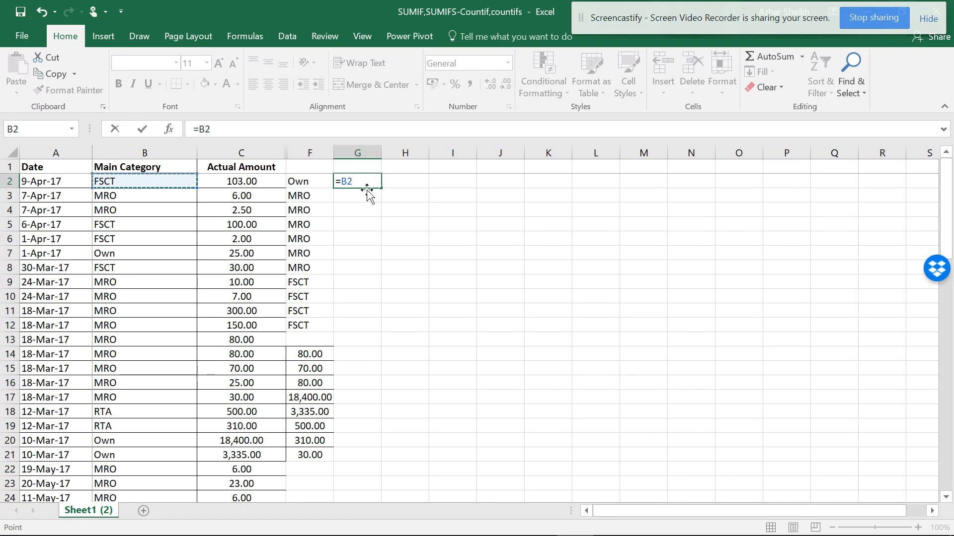
pyautogui.write('=')
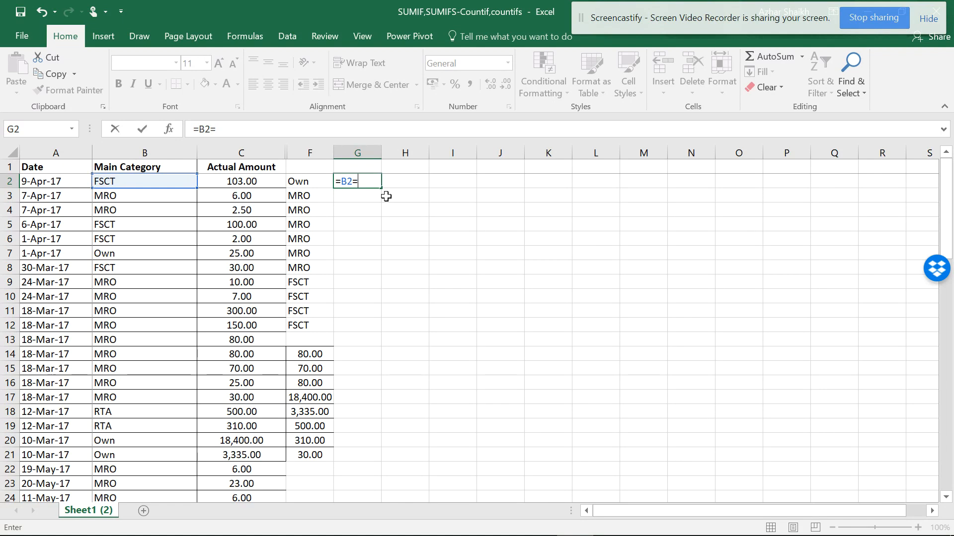
pyautogui.click(304, 185)
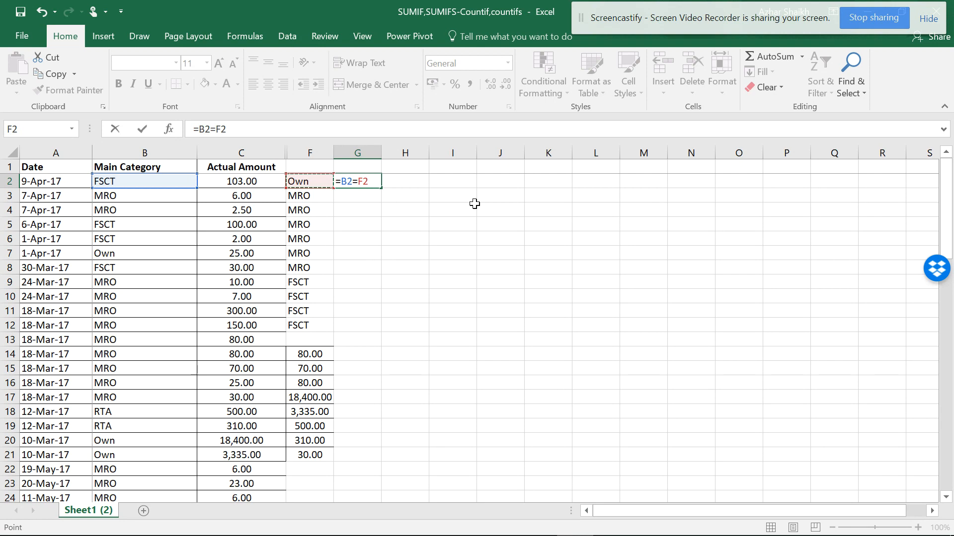
pyautogui.press('Return')
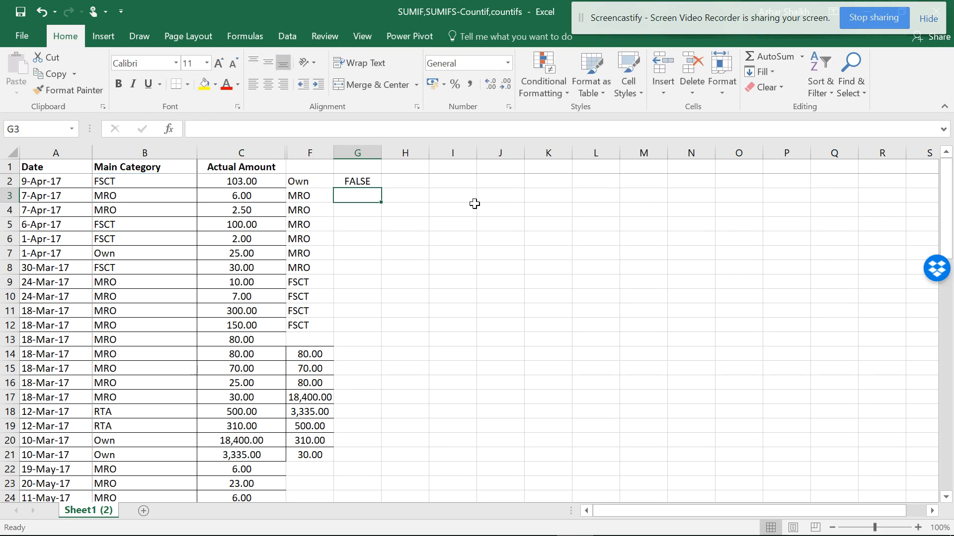
# Step: Fill the G2 comparison formula down through G12 and check the compared category pairs in columns B and F
pyautogui.click(184, 182)
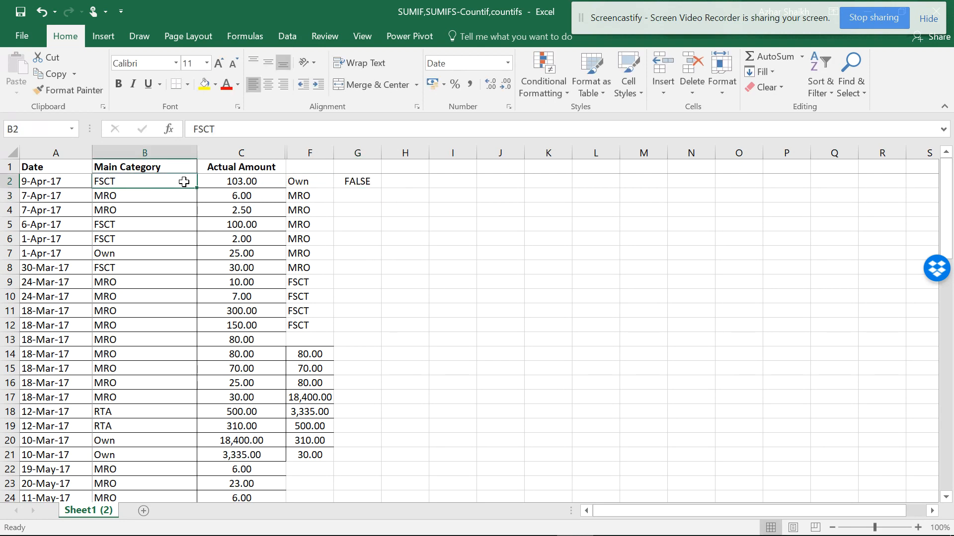
pyautogui.click(316, 182)
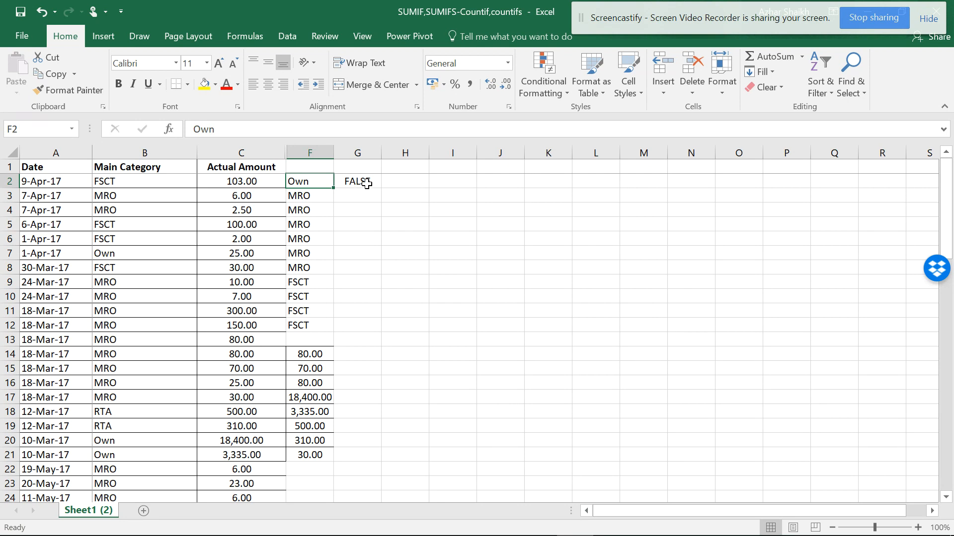
pyautogui.click(364, 183)
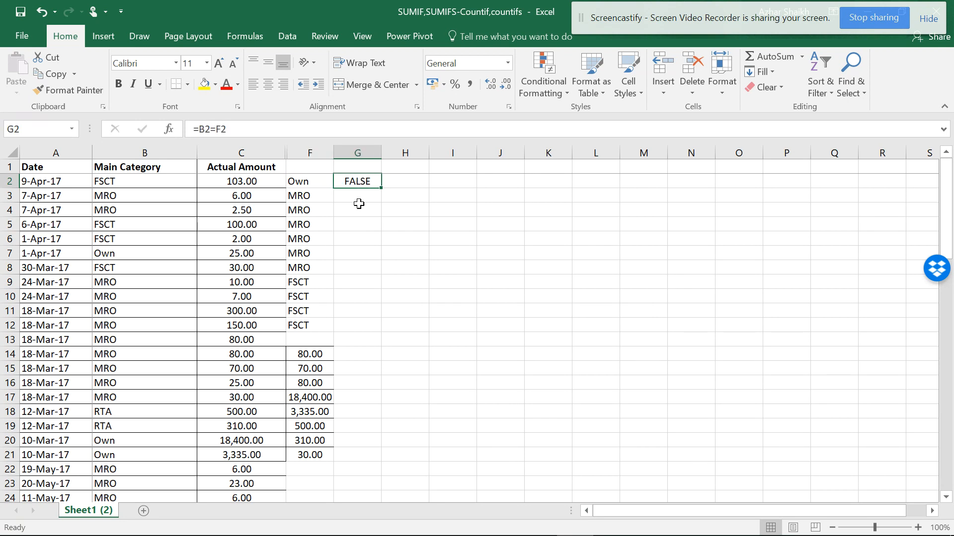
pyautogui.click(353, 196)
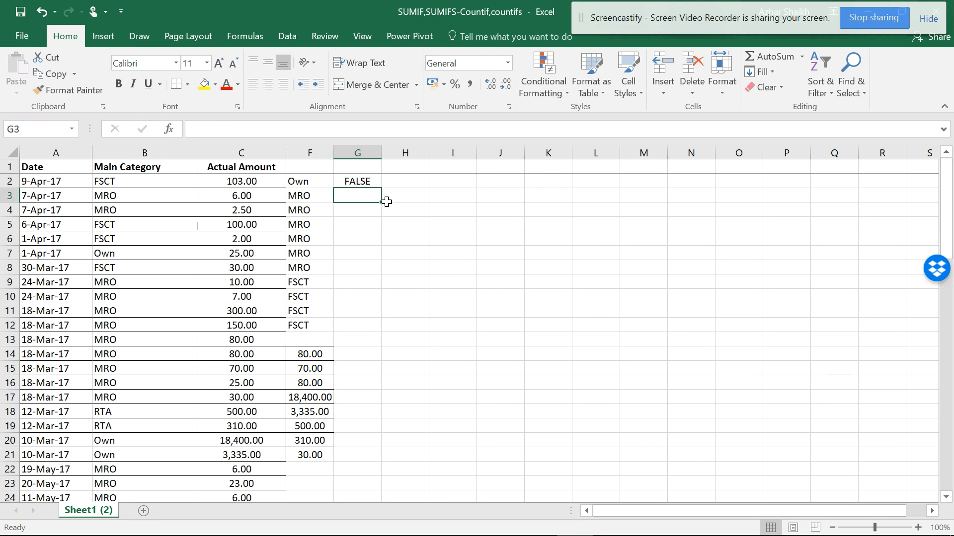
pyautogui.click(366, 182)
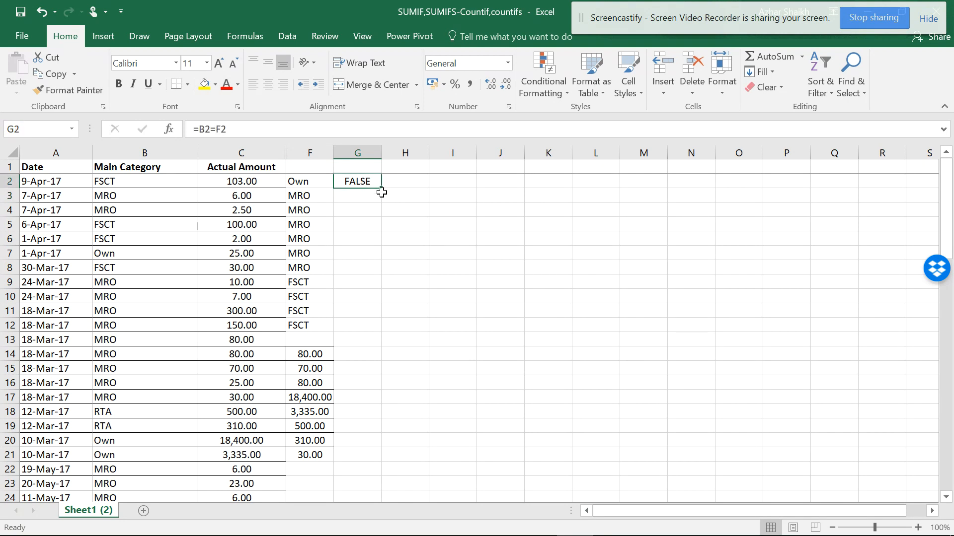
pyautogui.moveTo(382, 196); pyautogui.dragTo(361, 329)
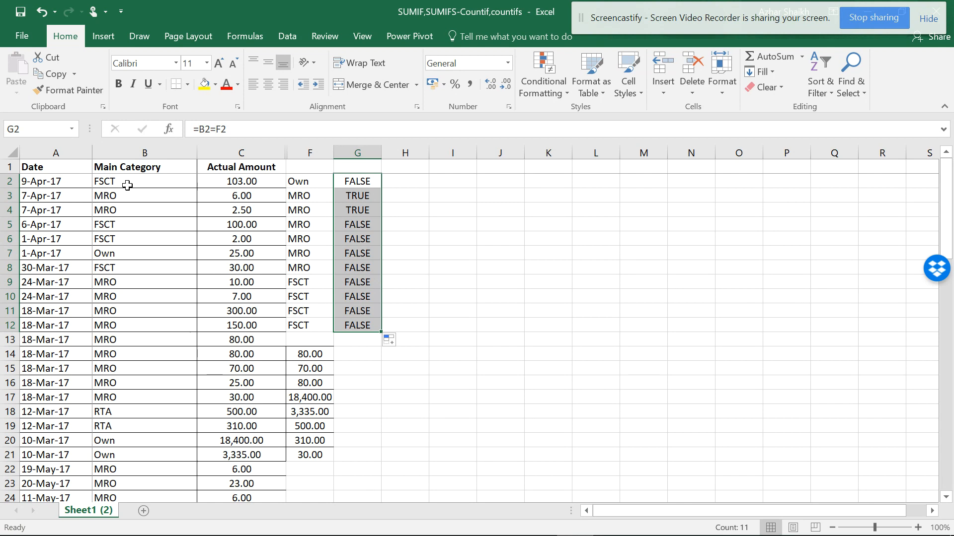
pyautogui.click(118, 199)
pyautogui.click(297, 201)
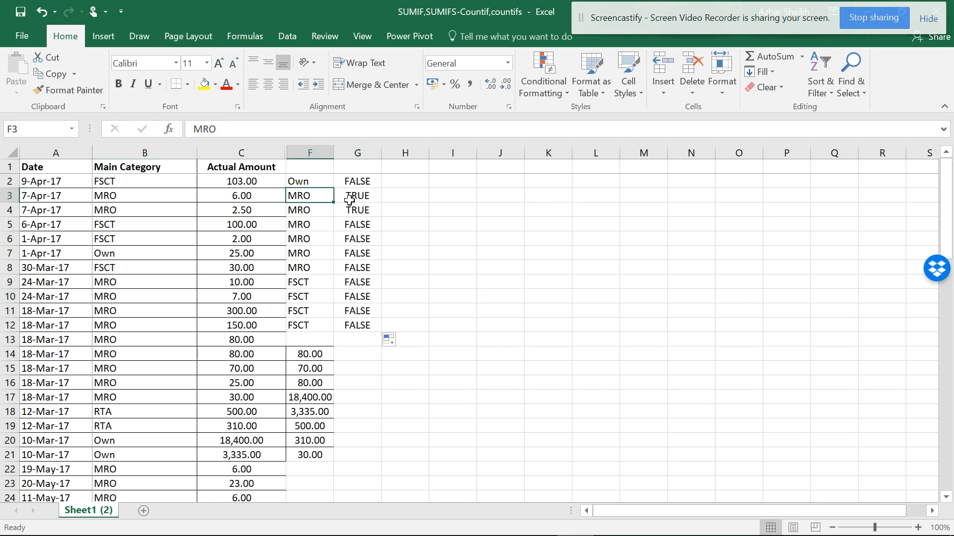
pyautogui.click(132, 214)
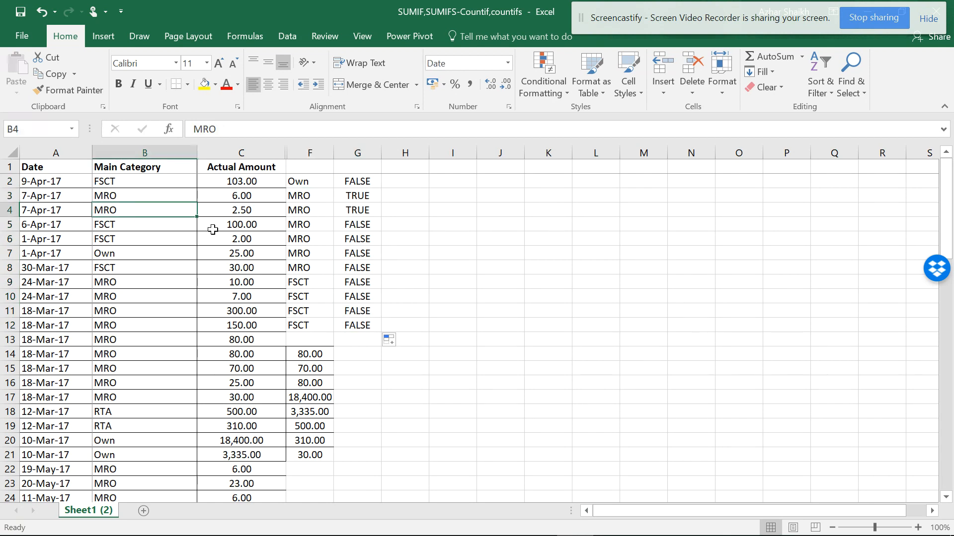
pyautogui.click(125, 226)
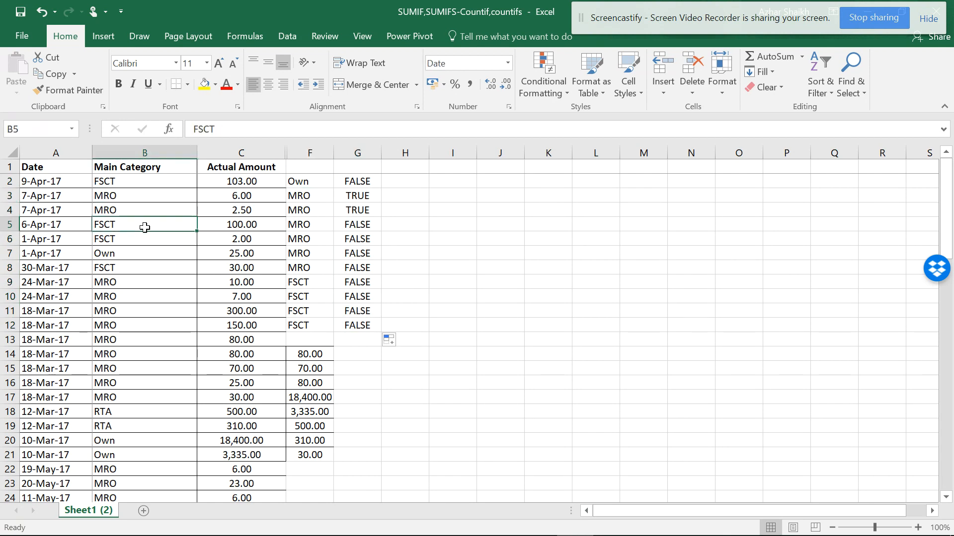
pyautogui.click(316, 226)
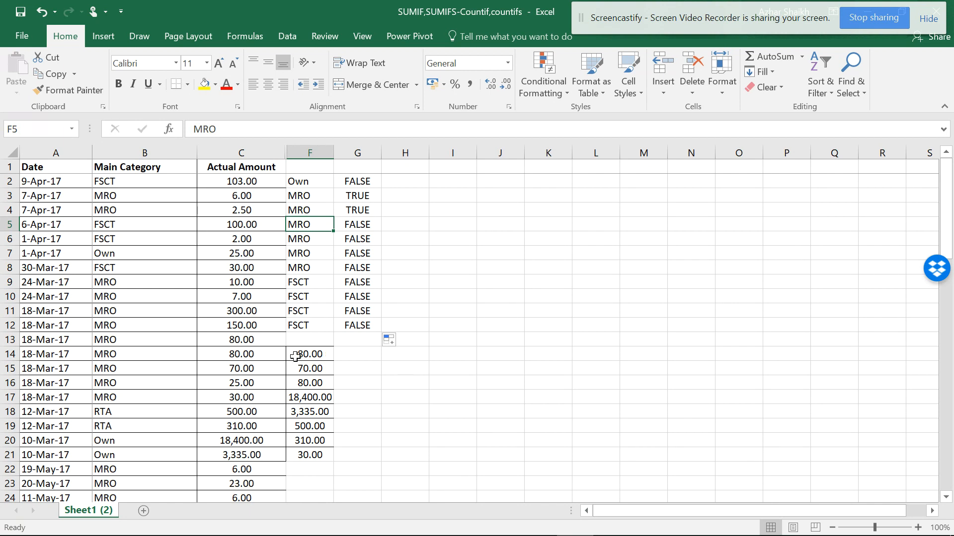
# Step: Enter the subtraction formula =C14-F14 in G14 and fill it down through G16
pyautogui.click(348, 354)
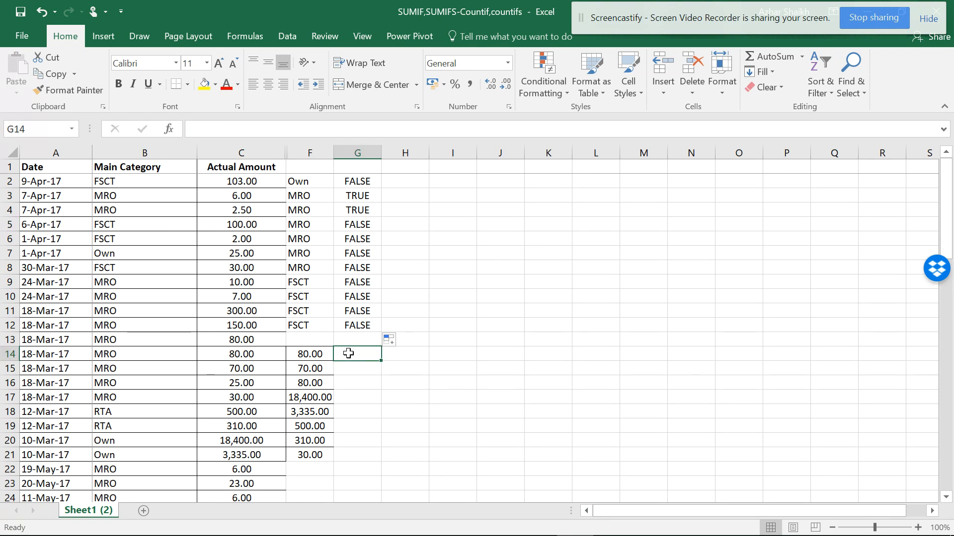
pyautogui.write('=')
pyautogui.click(241, 353)
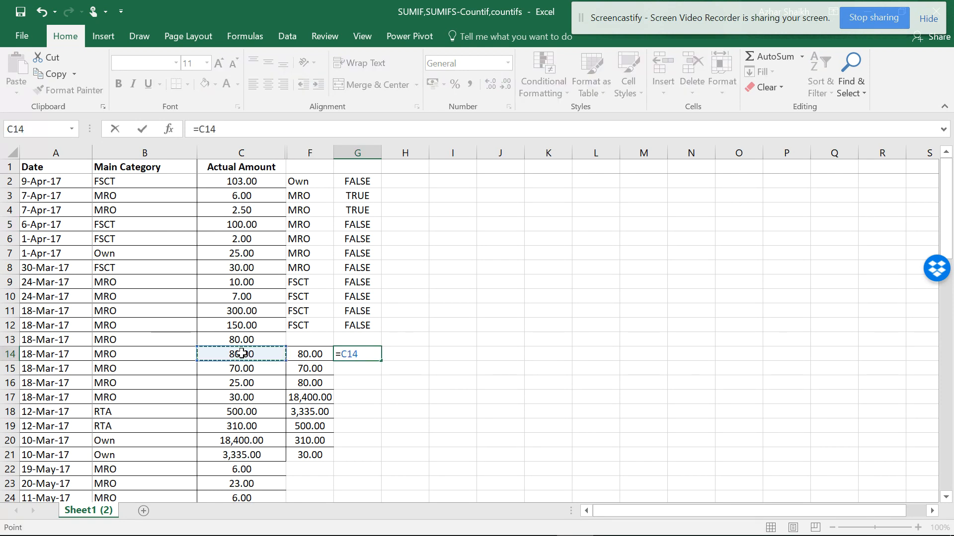
pyautogui.write('-')
pyautogui.click(312, 355)
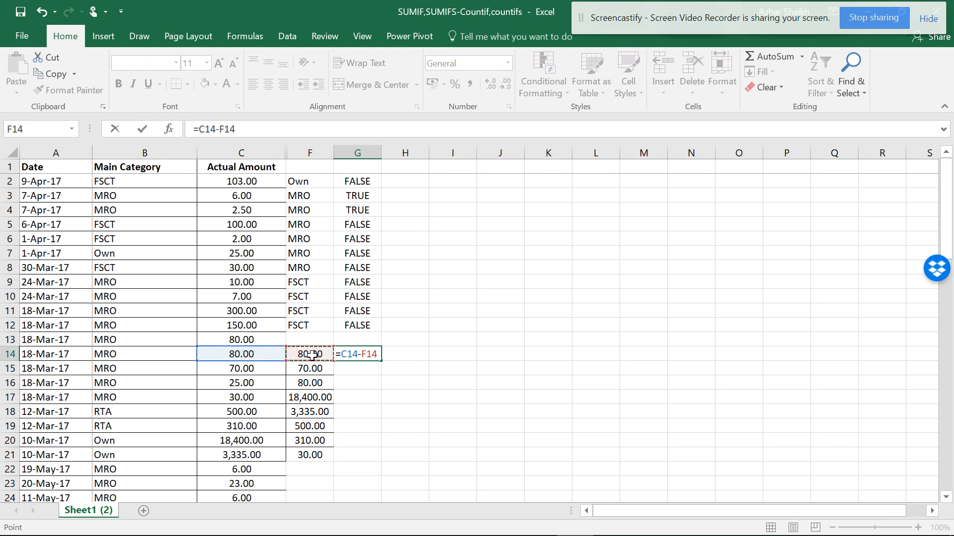
pyautogui.press('Return')
pyautogui.click(373, 354)
pyautogui.moveTo(379, 360); pyautogui.dragTo(378, 390)
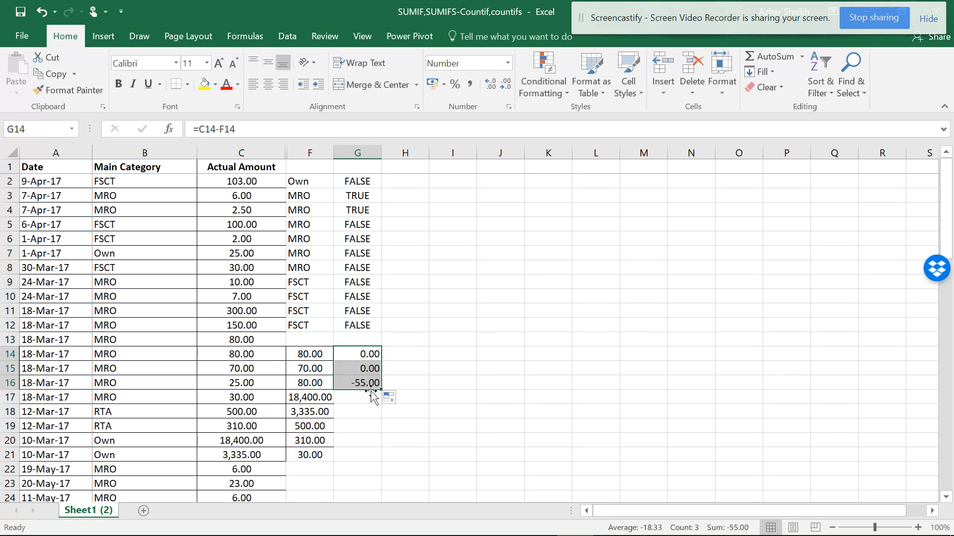
# Step: Replace the formula in G14 with =C14=F14 and fill it down through G21
pyautogui.click(360, 353)
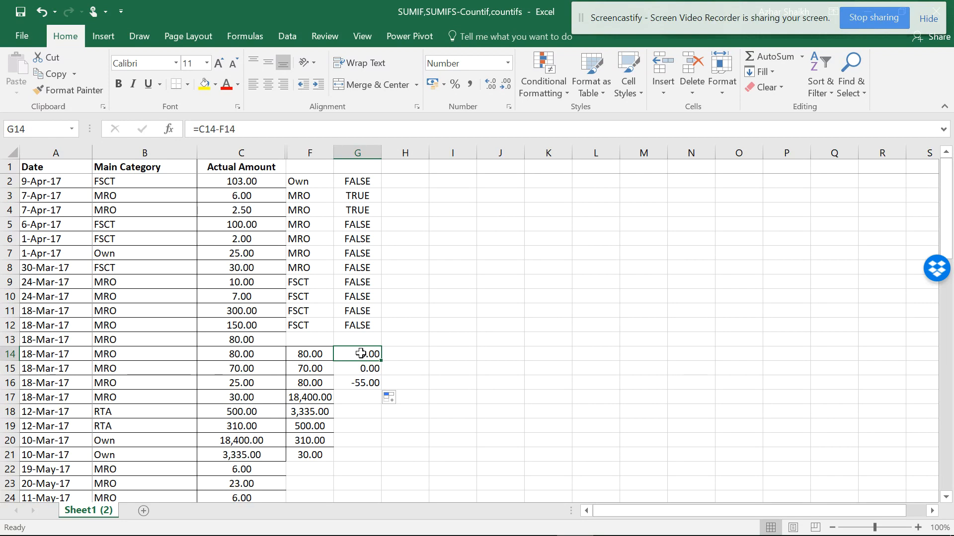
pyautogui.write('=')
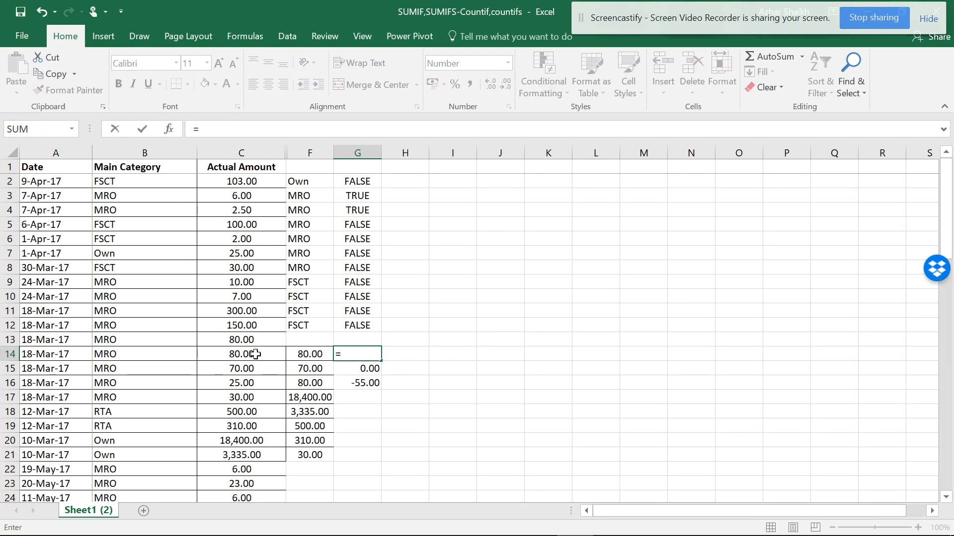
pyautogui.click(255, 354)
pyautogui.write('=')
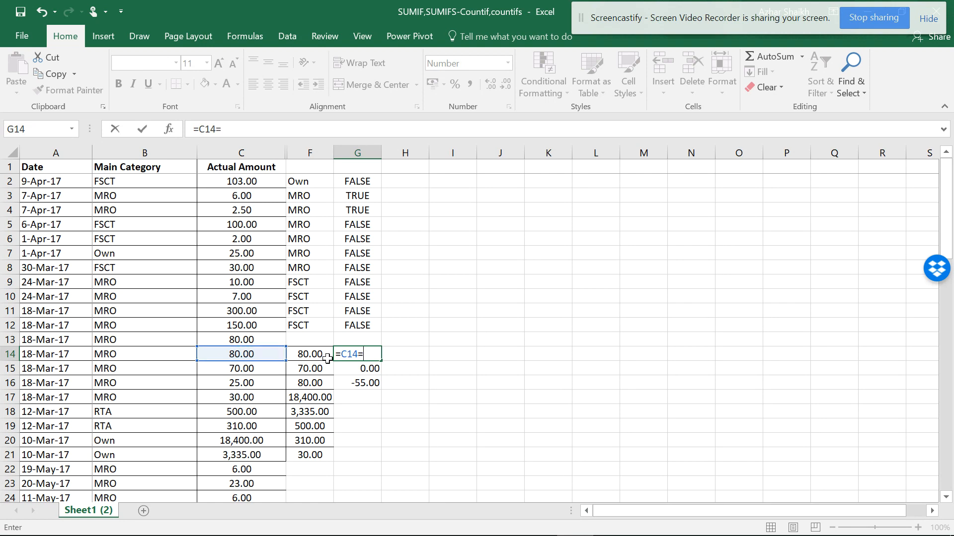
pyautogui.click(316, 353)
pyautogui.press('Return')
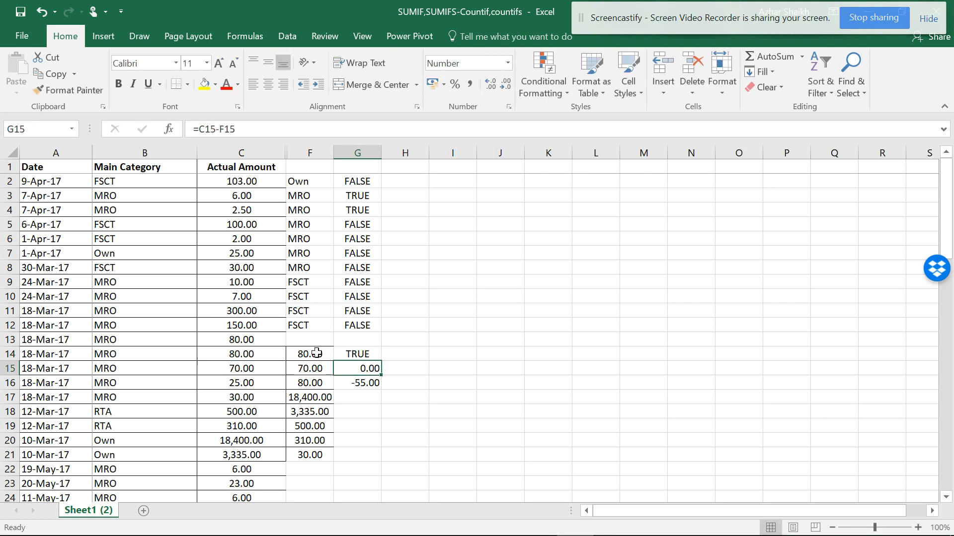
pyautogui.click(374, 354)
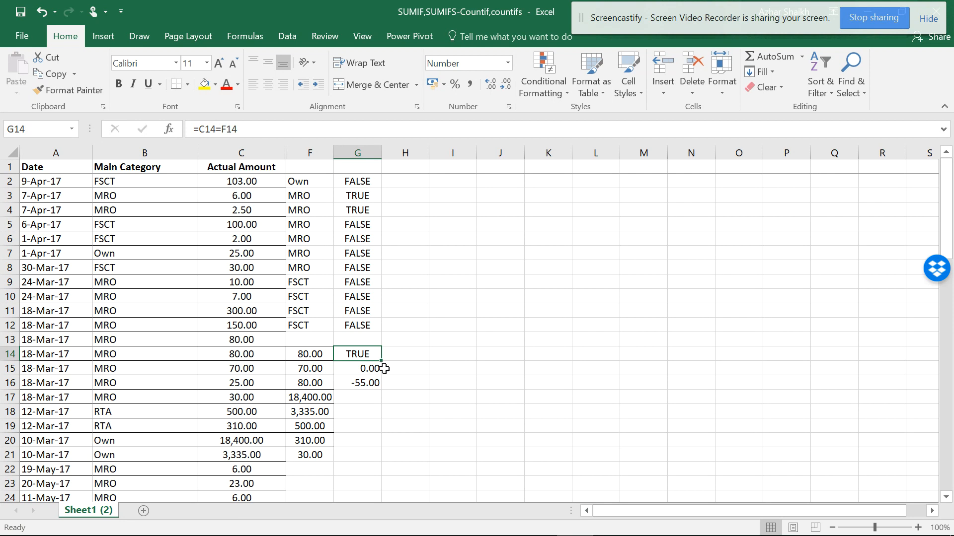
pyautogui.moveTo(385, 362); pyautogui.dragTo(368, 456)
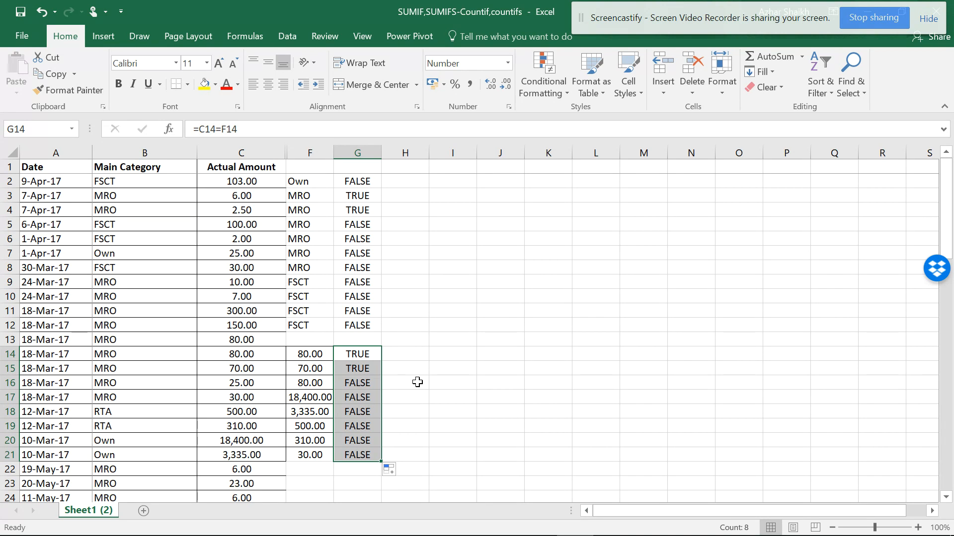
# Step: List the comparison operators > in H14 and < in H15
pyautogui.click(361, 354)
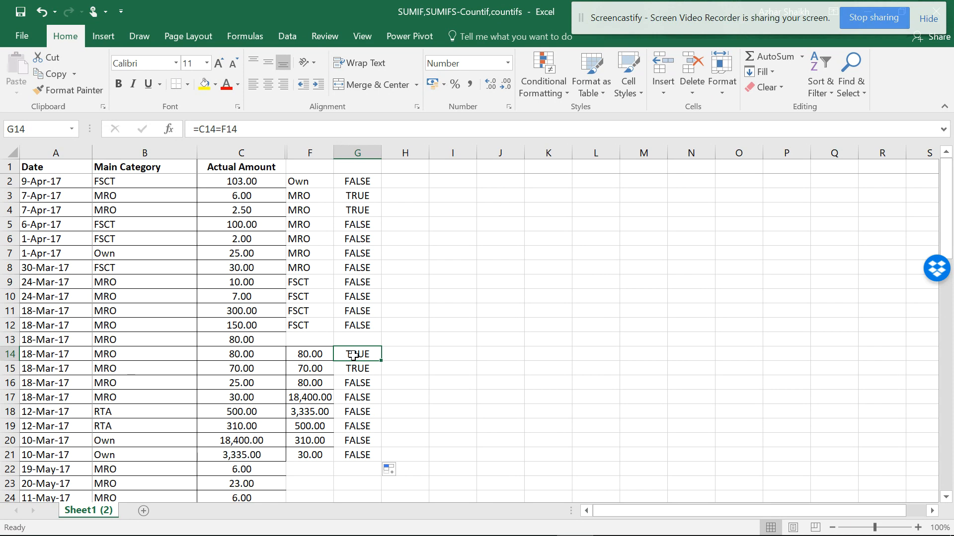
pyautogui.click(417, 355)
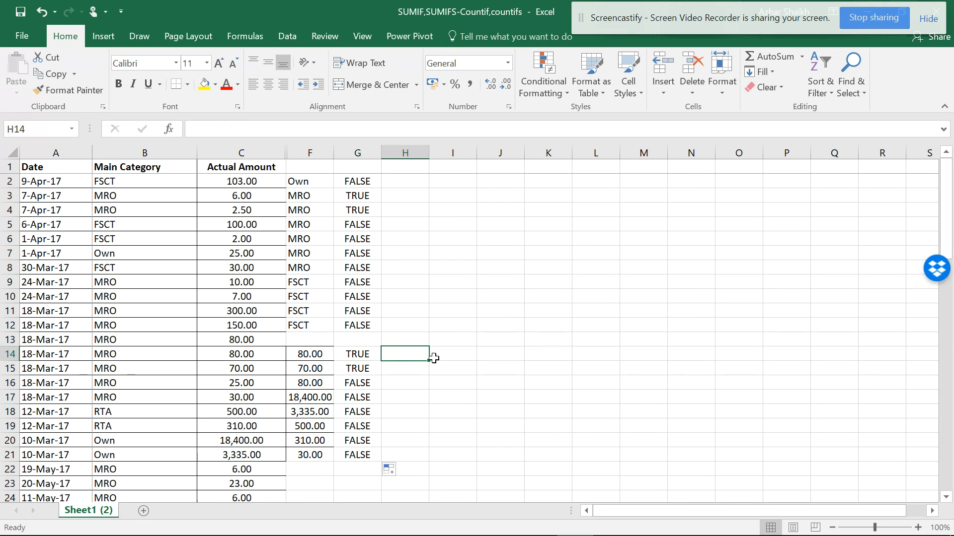
pyautogui.write('>')
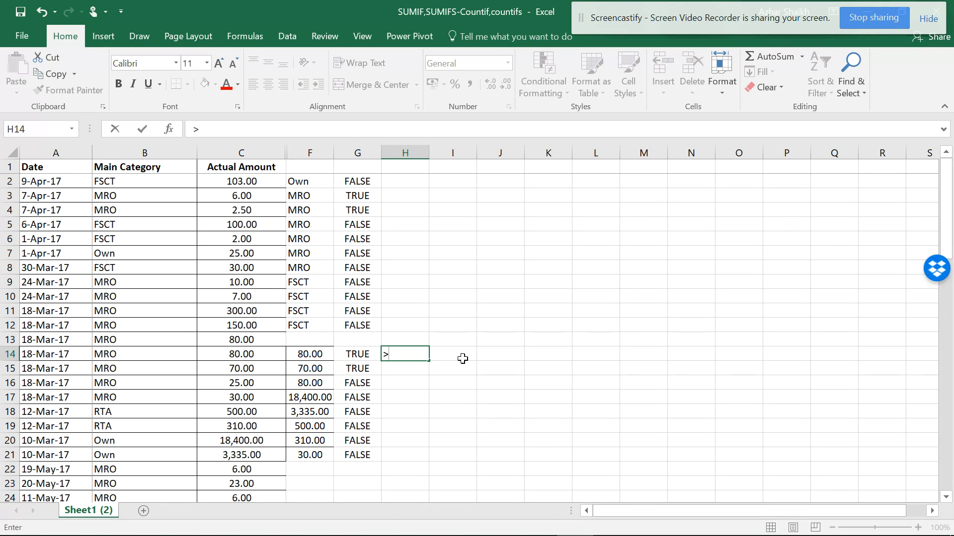
pyautogui.press('Return')
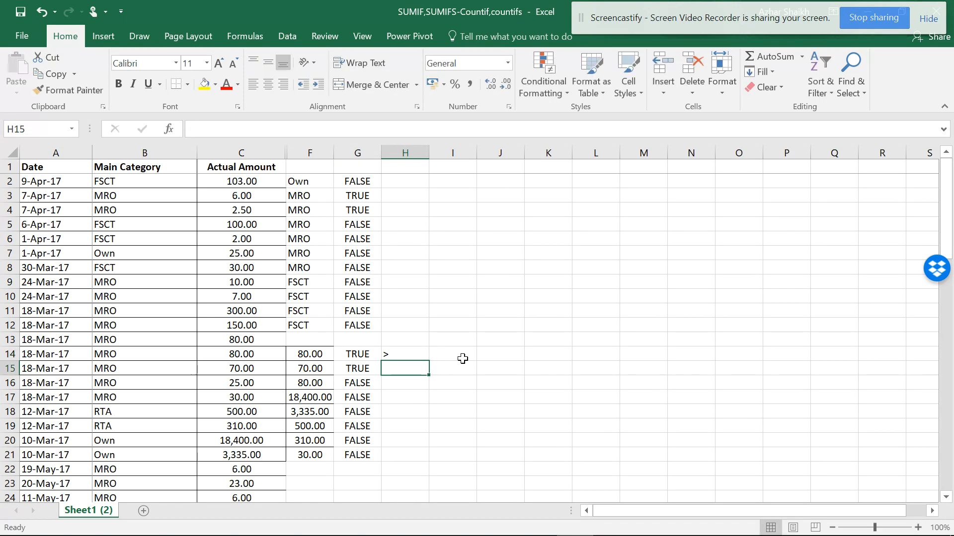
pyautogui.write('<')
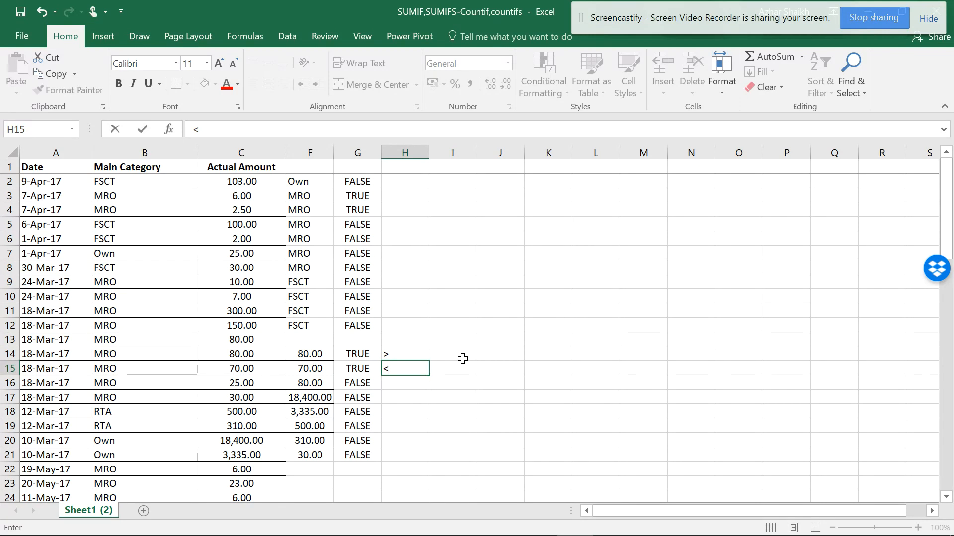
pyautogui.click(392, 386)
pyautogui.write('-')
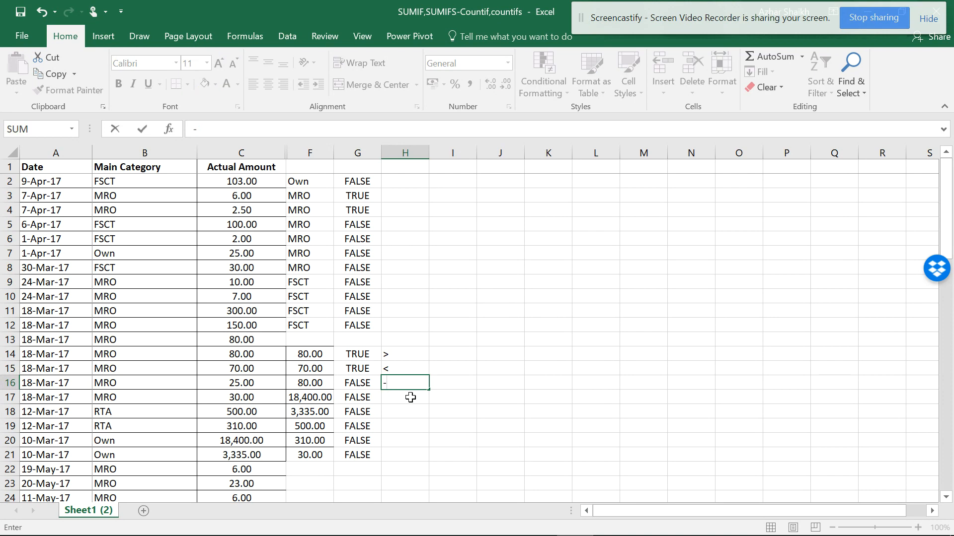
pyautogui.press('Escape')
pyautogui.write('=')
pyautogui.click(410, 398)
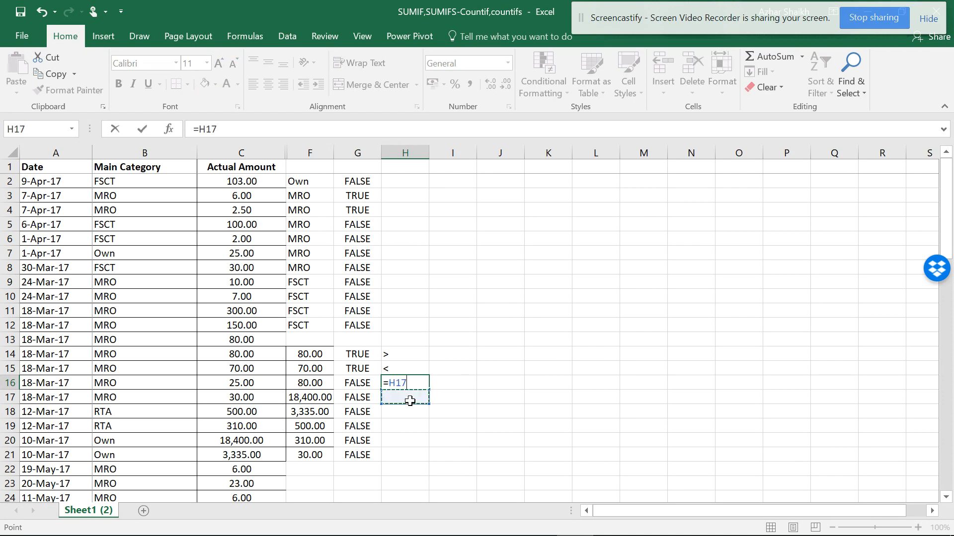
pyautogui.press('Escape')
pyautogui.click(408, 398)
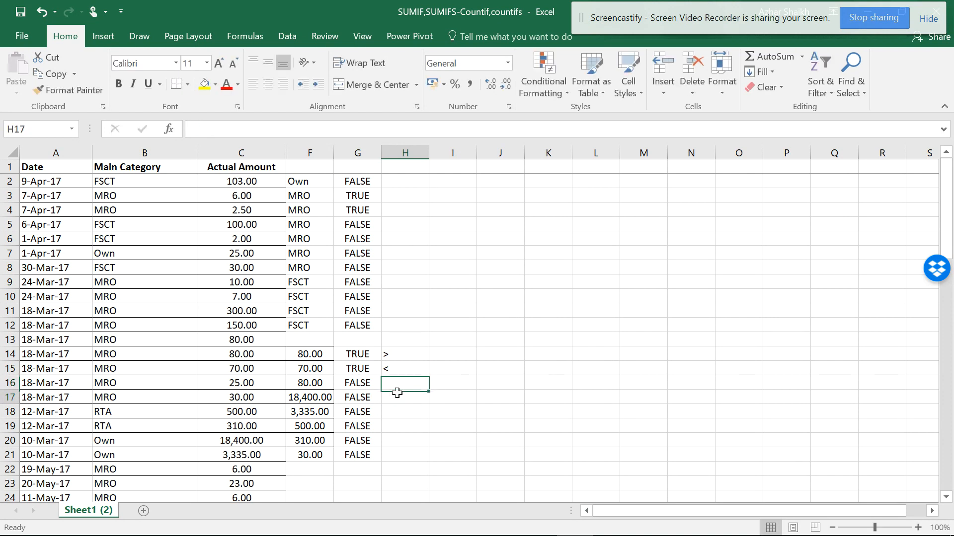
pyautogui.click(399, 382)
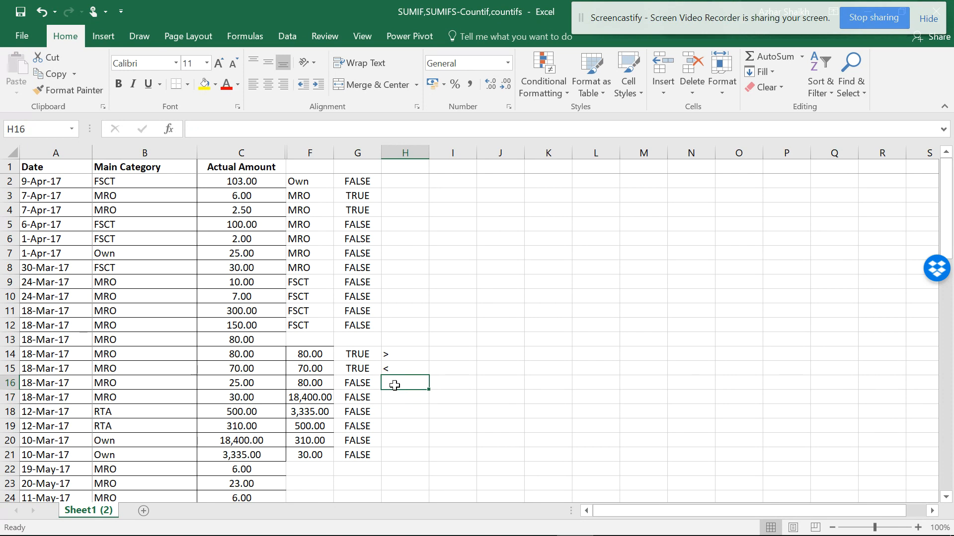
# Step: Add the operator <> in H17 and clear the whole operator list in H14:H17
pyautogui.click(396, 394)
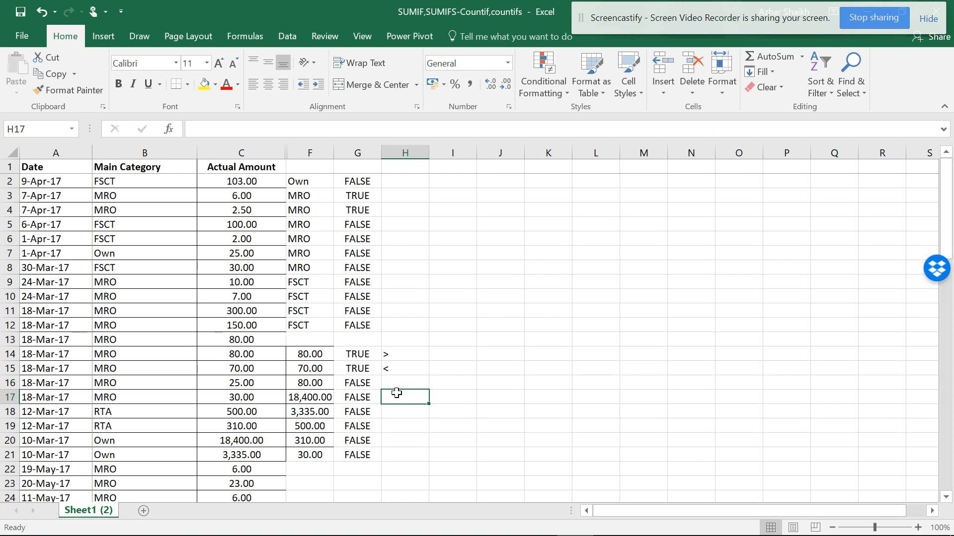
pyautogui.write('<>')
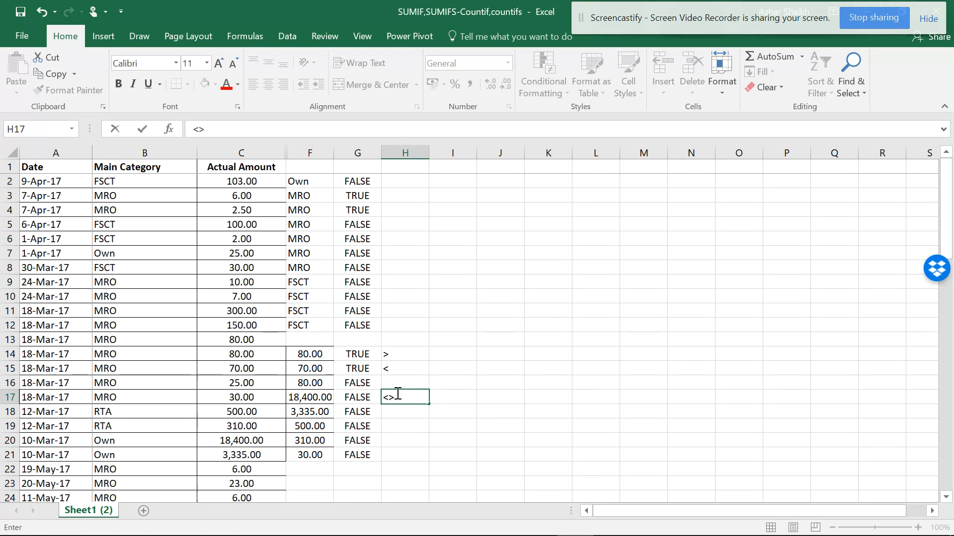
pyautogui.click(410, 354)
pyautogui.moveTo(410, 354); pyautogui.dragTo(414, 394)
pyautogui.press('Delete')
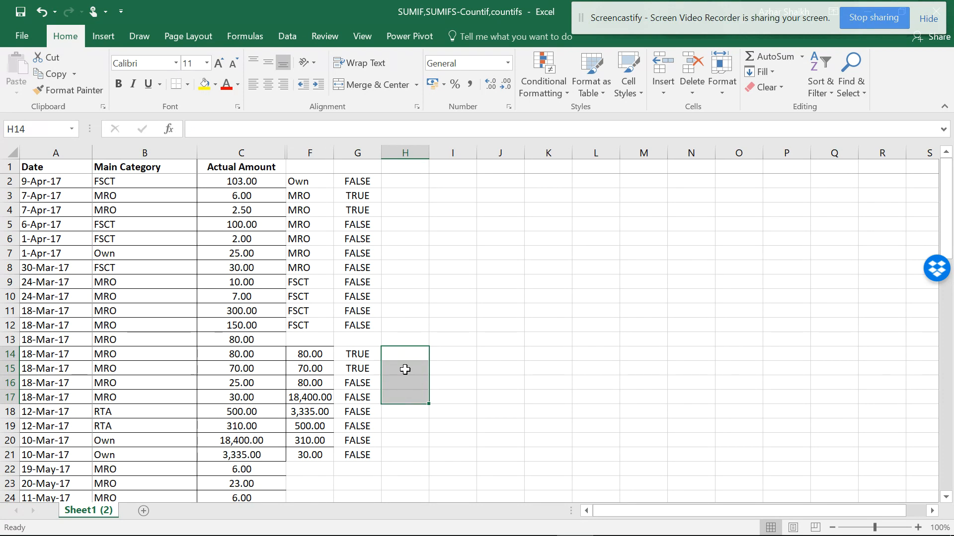
# Step: Change the formula in G14 to =C14>F14 and fill it down through G21
pyautogui.click(358, 355)
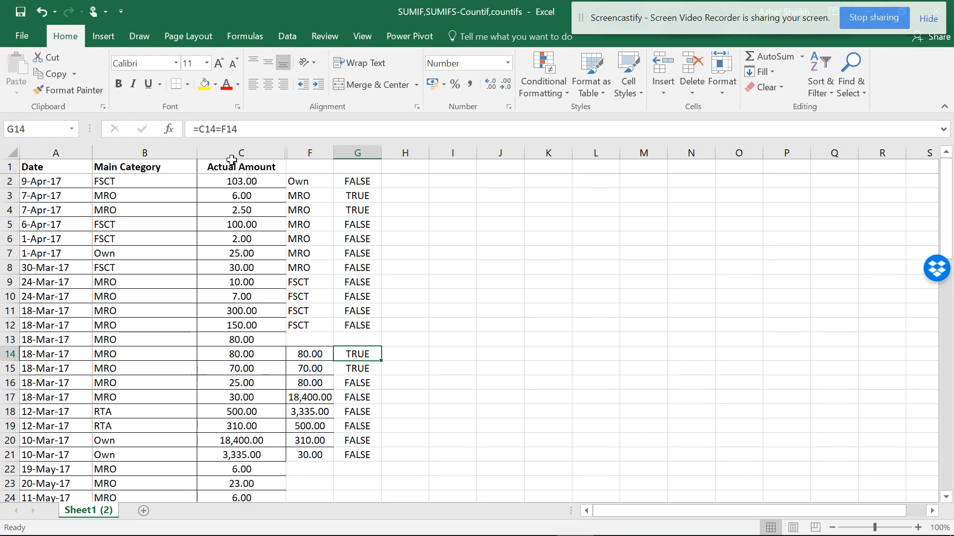
pyautogui.click(226, 132)
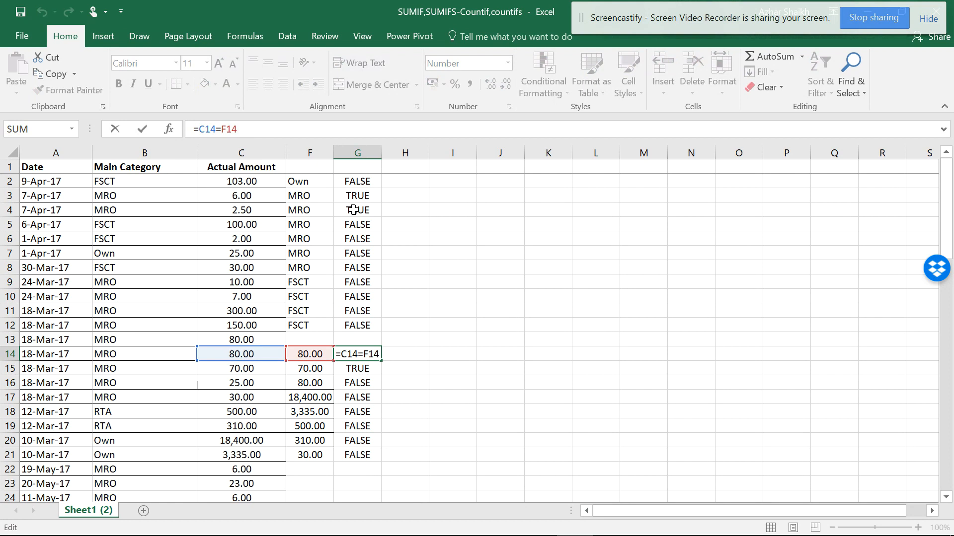
pyautogui.press('BackSpace')
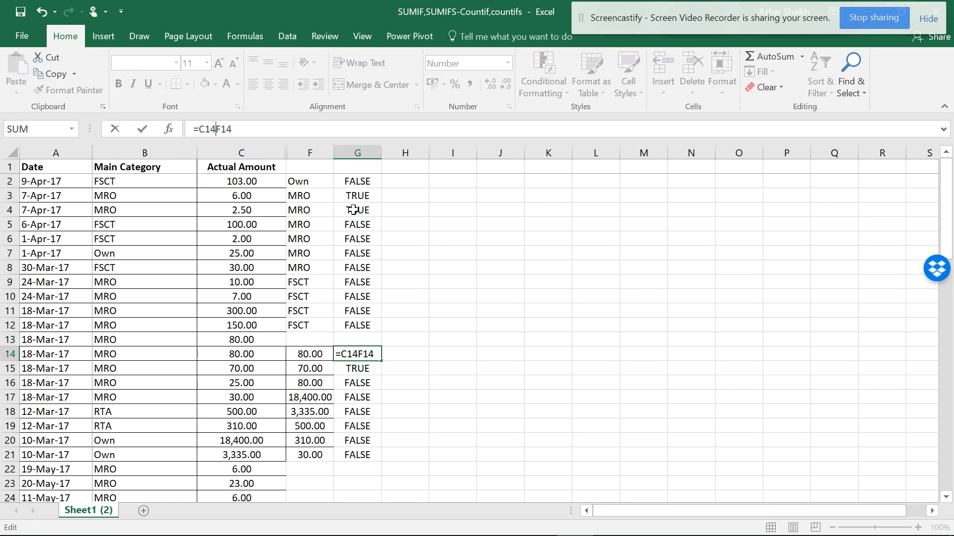
pyautogui.write('>')
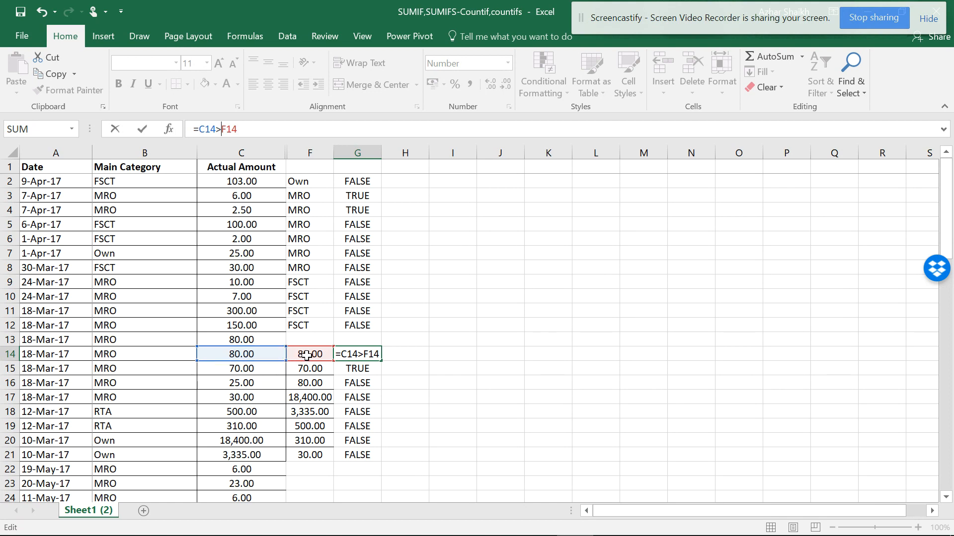
pyautogui.press('Return')
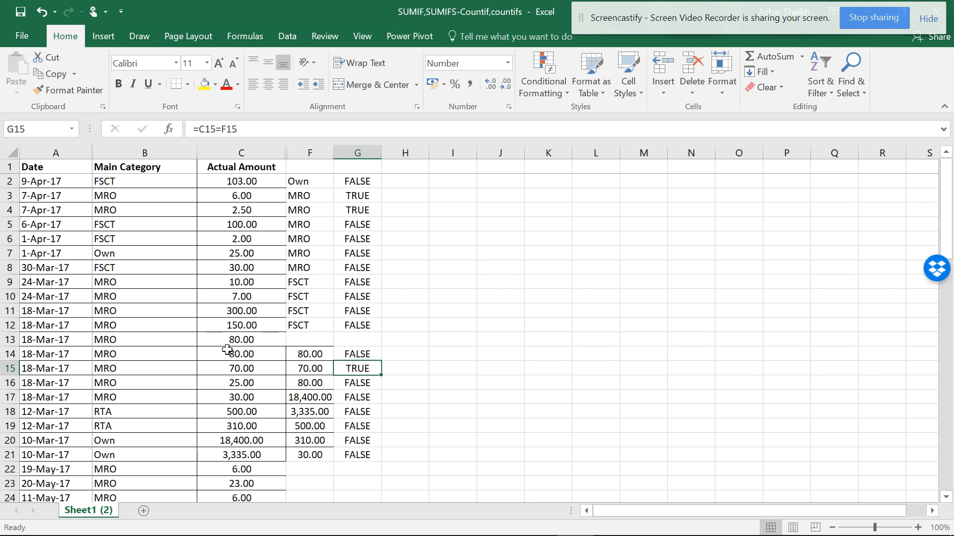
pyautogui.click(377, 356)
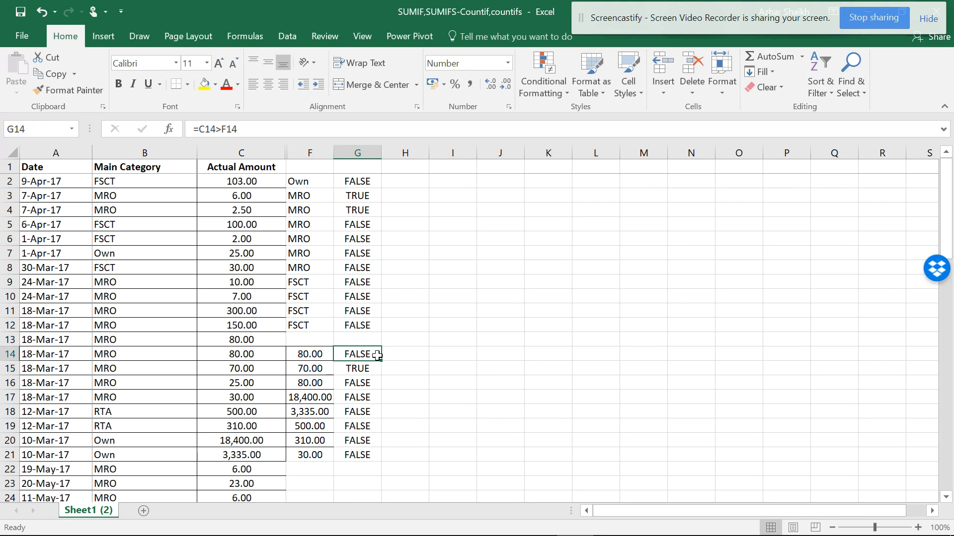
pyautogui.doubleClick(380, 363)
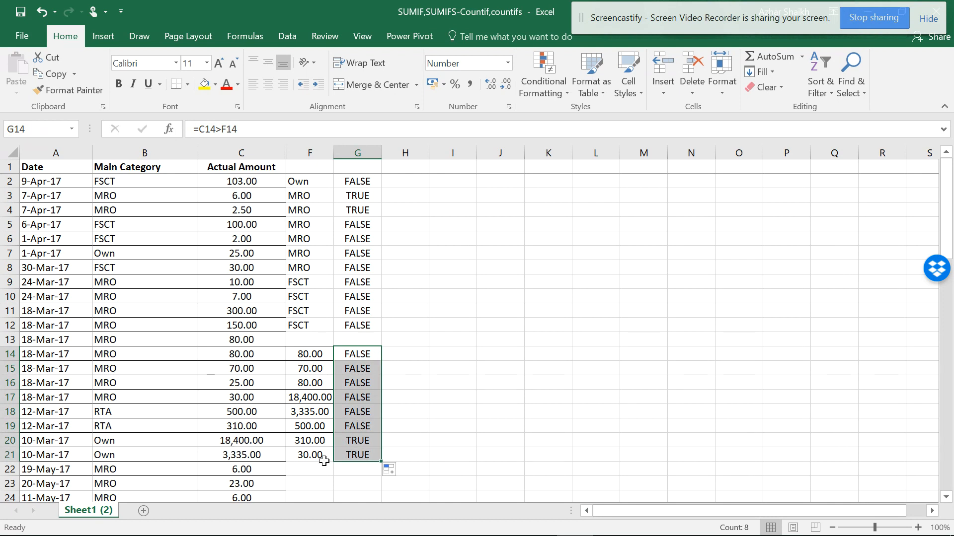
# Step: Change the comparison in G14 to =C14>=F14 and fill it down through G21
pyautogui.click(366, 353)
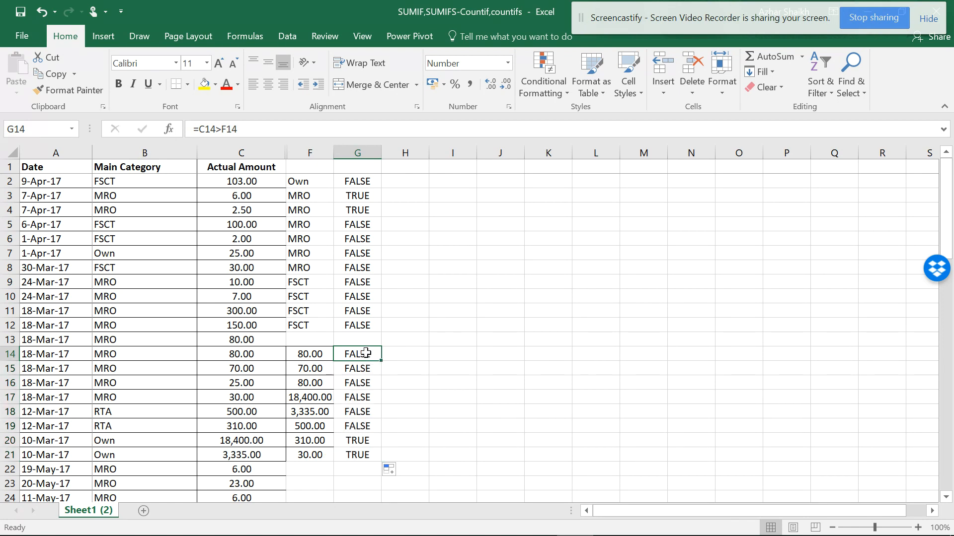
pyautogui.click(222, 129)
pyautogui.write('=')
pyautogui.press('Return')
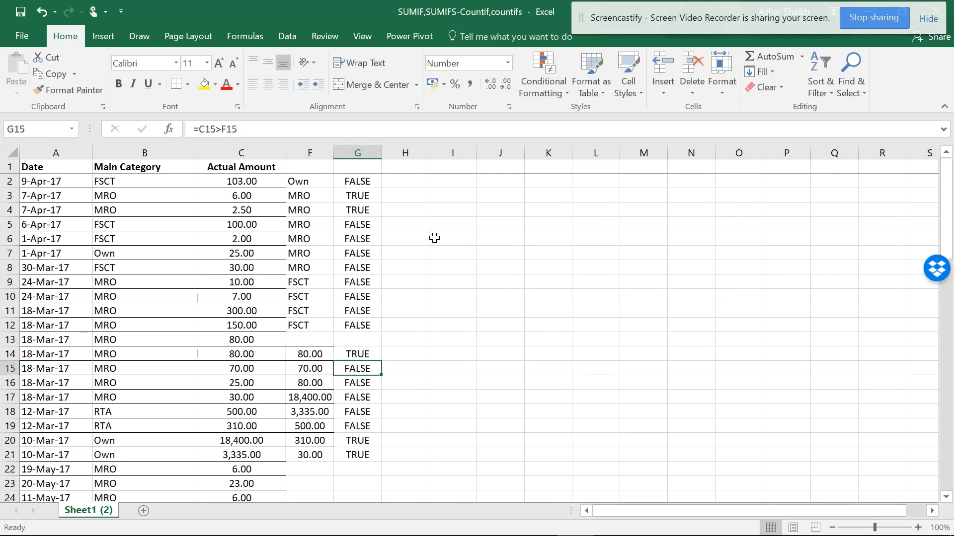
pyautogui.click(362, 352)
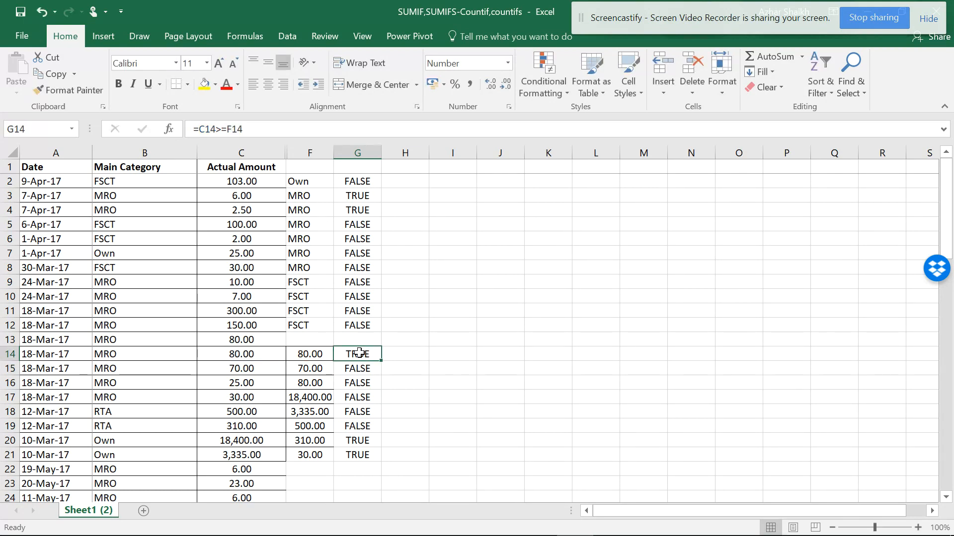
pyautogui.doubleClick(380, 361)
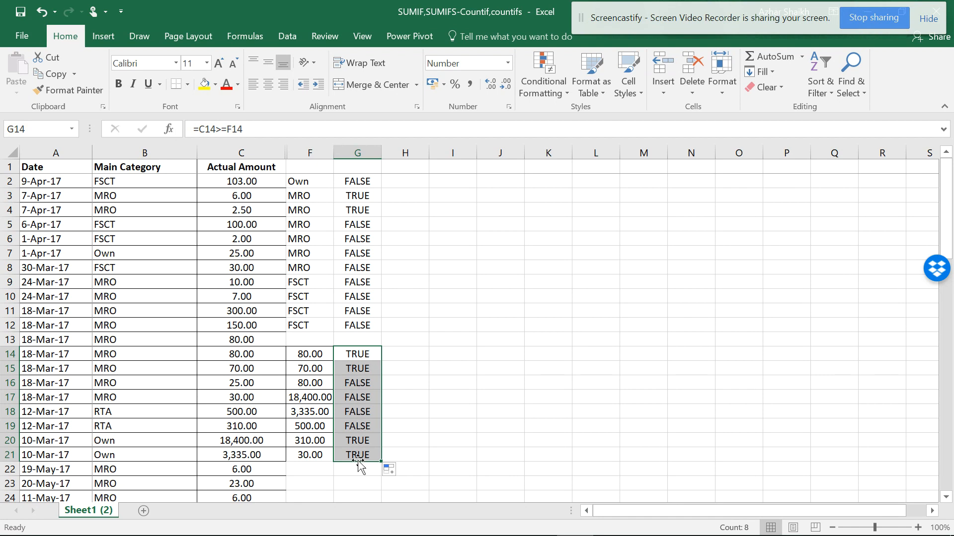
# Step: Replace the operator in G14 so the formula reads =C14<F14, and fill it down through G21
pyautogui.click(224, 129)
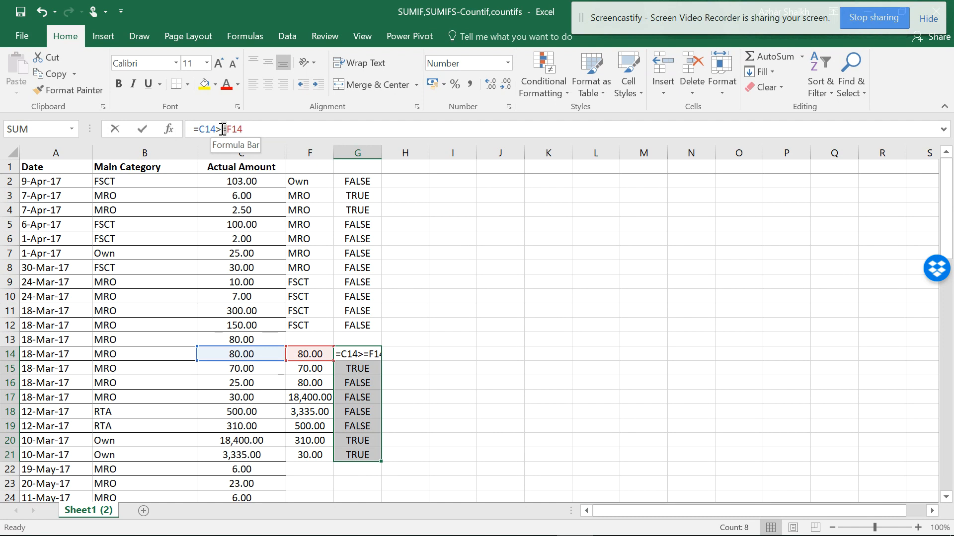
pyautogui.doubleClick(220, 129)
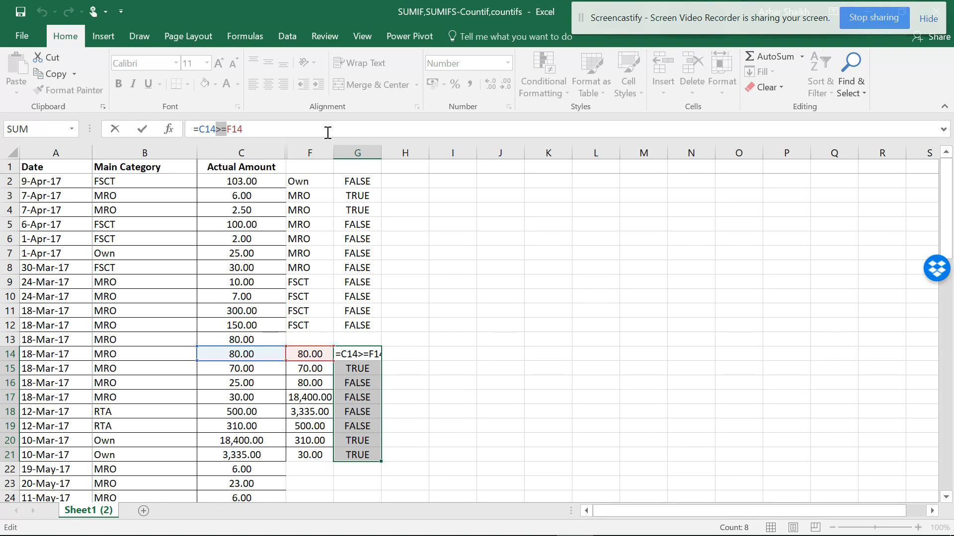
pyautogui.write('<')
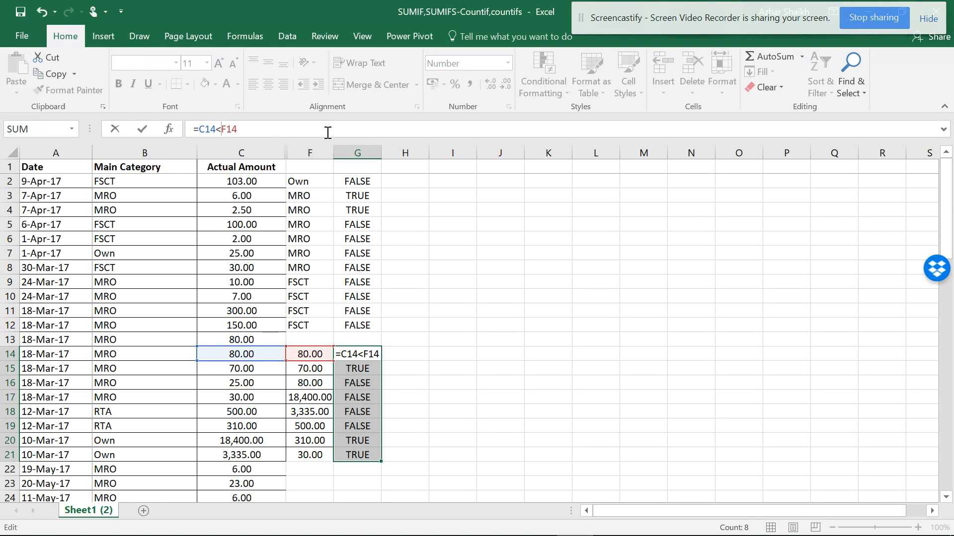
pyautogui.press('Return')
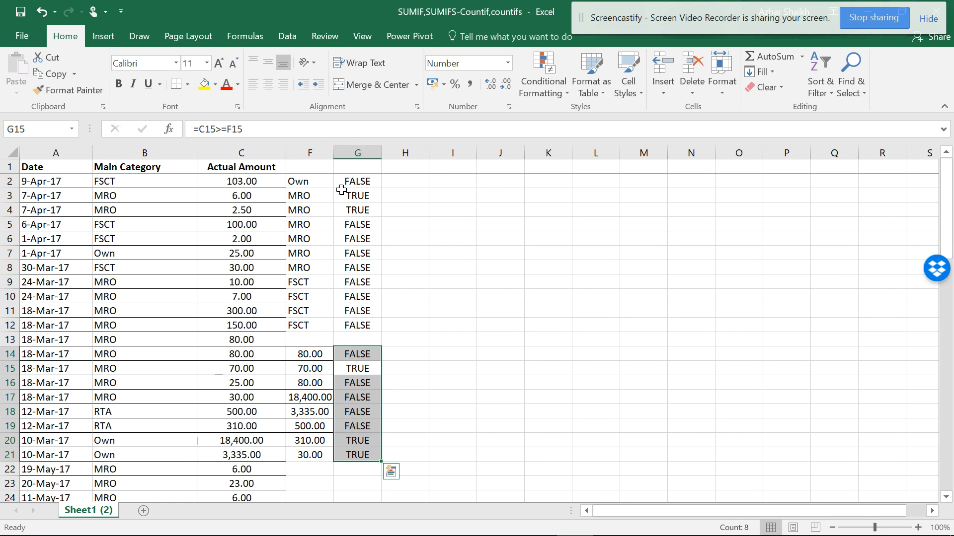
pyautogui.click(250, 356)
pyautogui.click(300, 356)
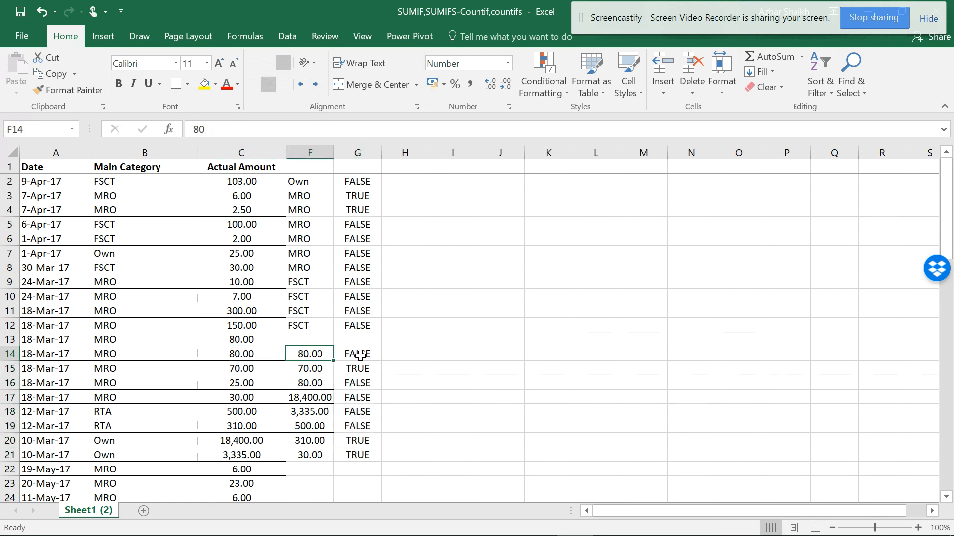
pyautogui.click(361, 356)
pyautogui.moveTo(380, 362); pyautogui.dragTo(381, 460)
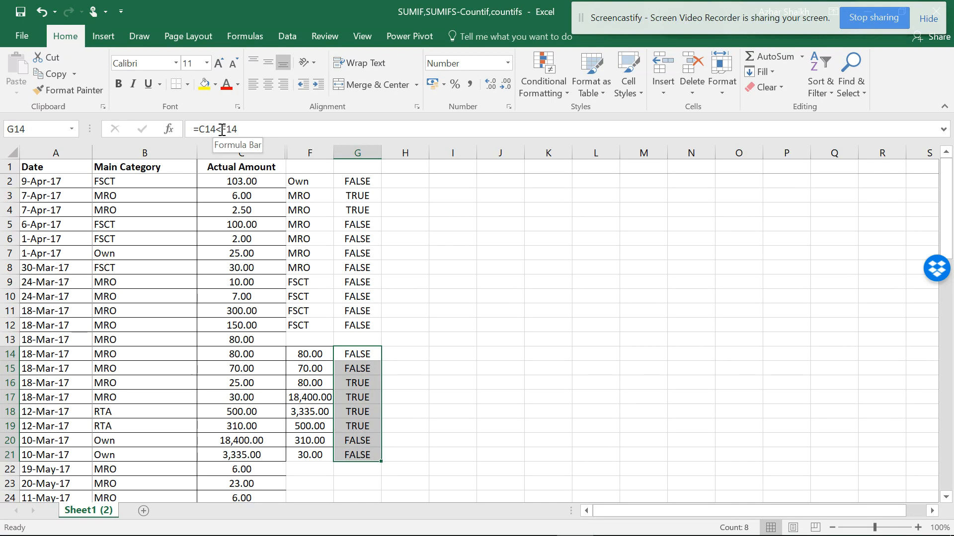
# Step: Extend the G14 formula to =C14<=F14 and fill it down through G21
pyautogui.click(222, 129)
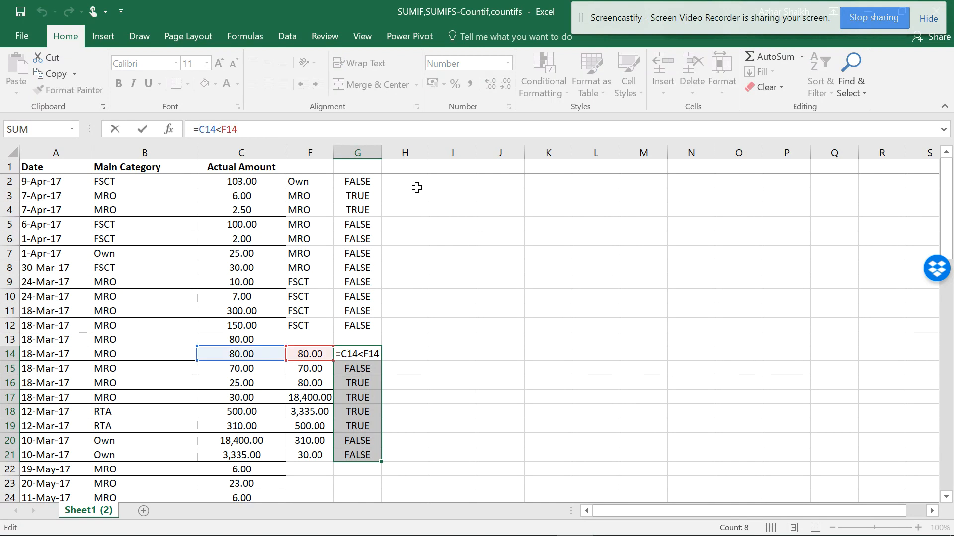
pyautogui.write('=')
pyautogui.press('Return')
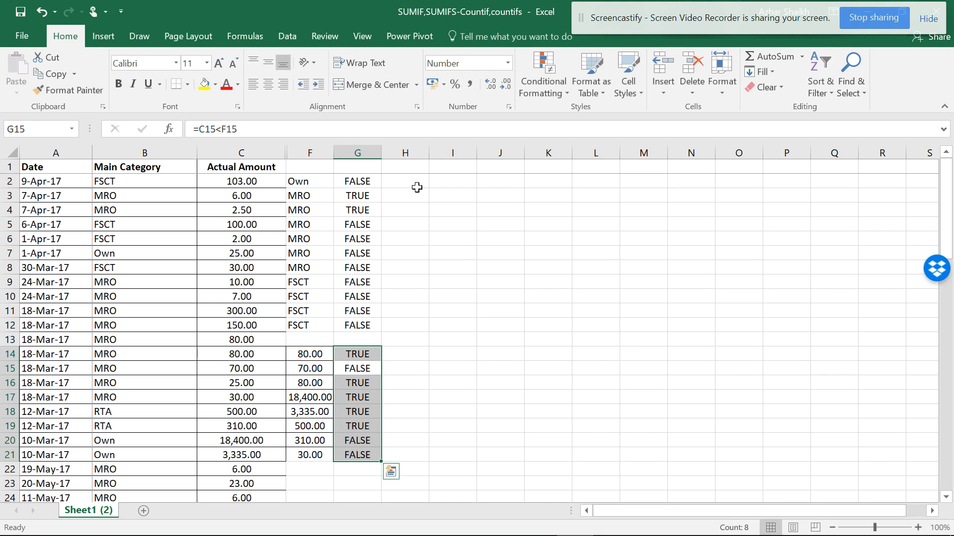
pyautogui.click(354, 354)
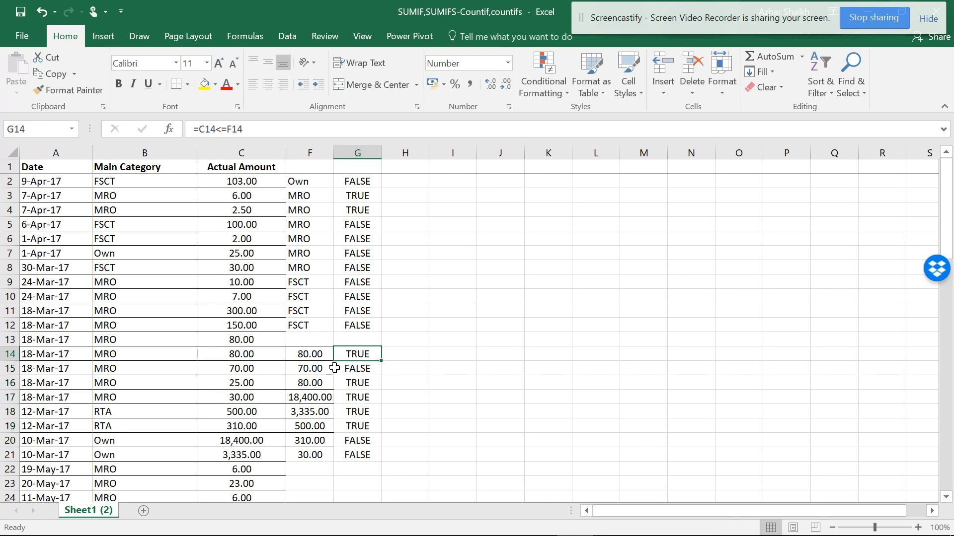
pyautogui.doubleClick(382, 361)
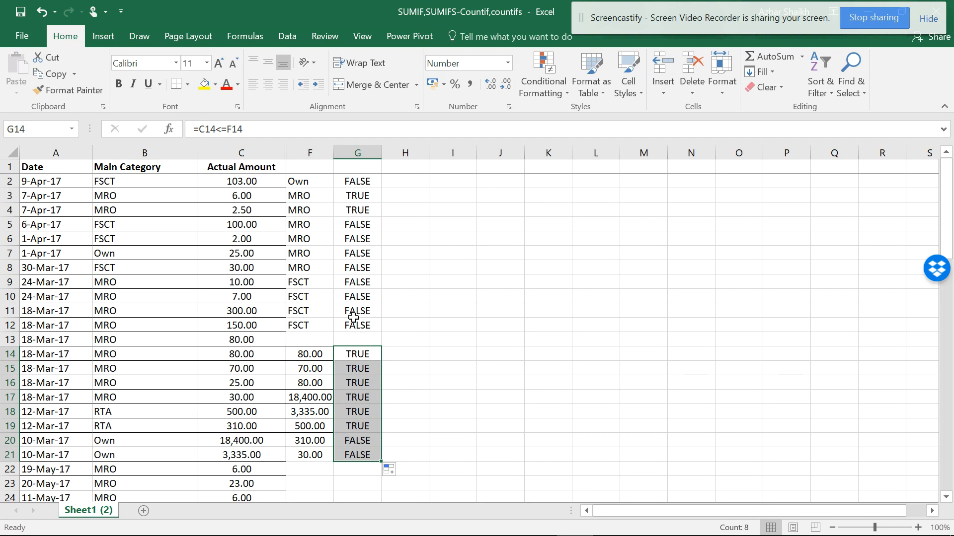
# Step: Widen column F just enough to display the full amount in F17
pyautogui.scroll(3, 356, 258)
pyautogui.scroll(2, 360, 248)
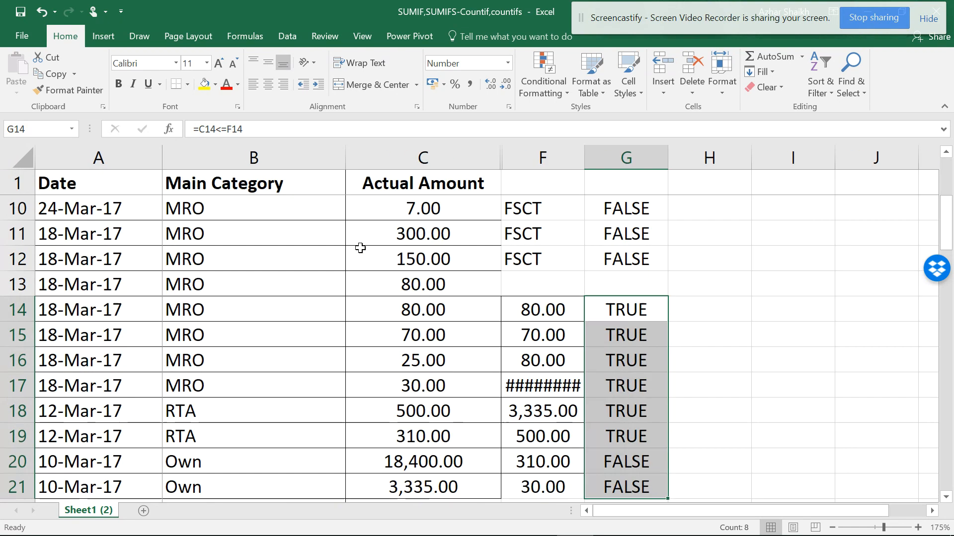
pyautogui.scroll(-2, 447, 288)
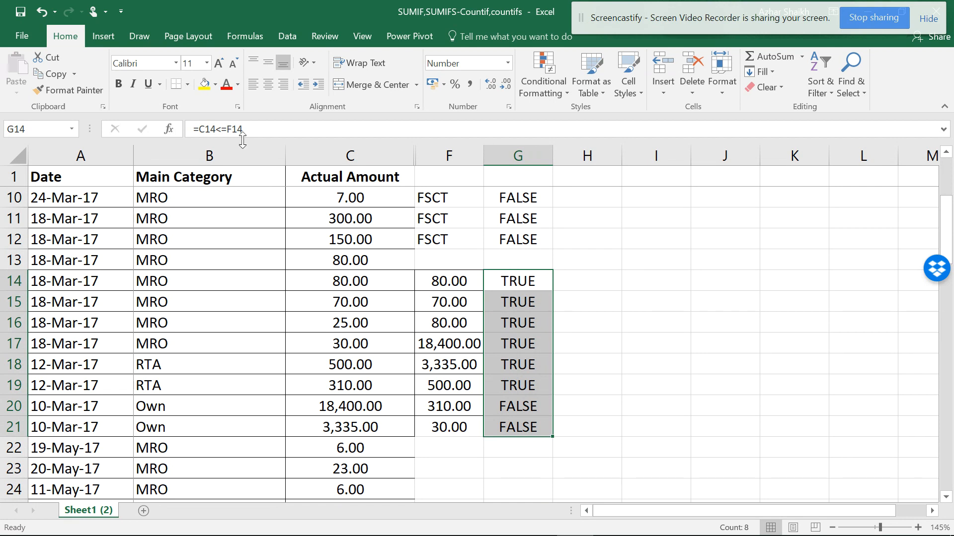
pyautogui.scroll(1, 461, 288)
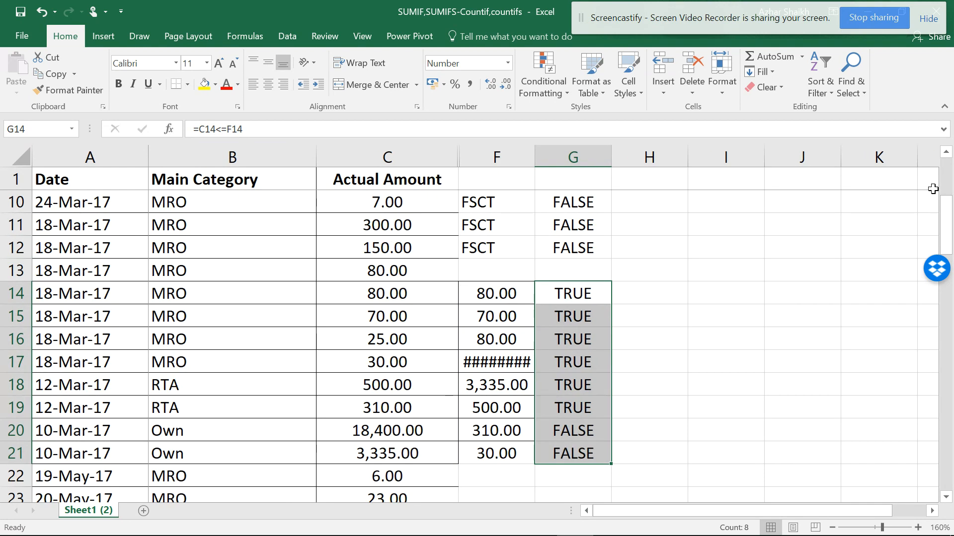
pyautogui.scroll(1, 381, 215)
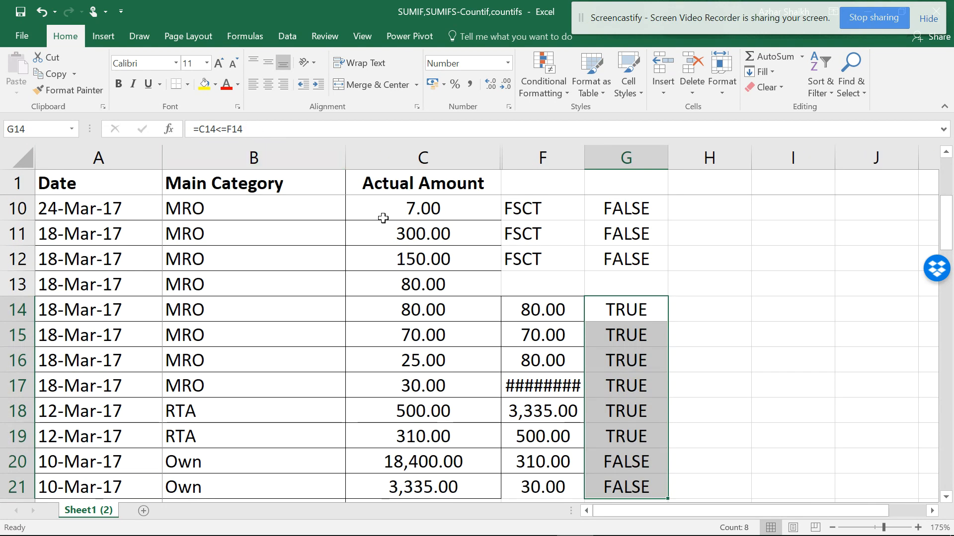
pyautogui.moveTo(942, 230); pyautogui.dragTo(943, 237)
pyautogui.moveTo(584, 158); pyautogui.dragTo(592, 158)
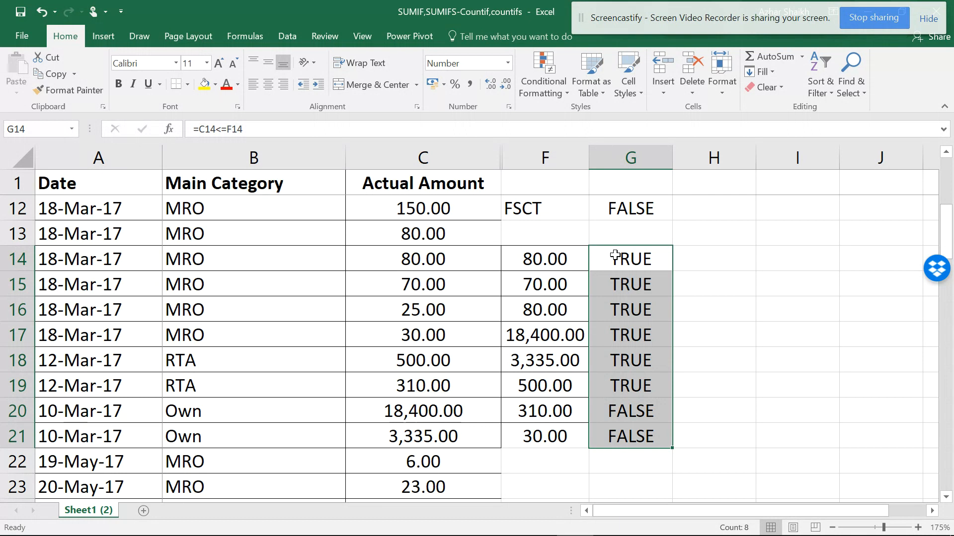
# Step: Set the G14 formula back to =C14>F14 and copy it down through G21
pyautogui.click(226, 129)
pyautogui.press('BackSpace')
pyautogui.press('BackSpace')
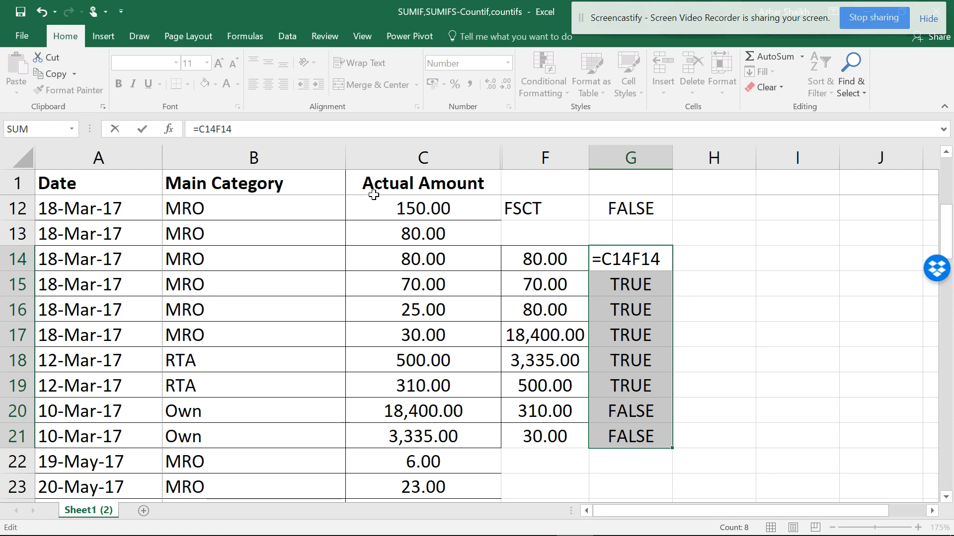
pyautogui.write('>')
pyautogui.press('Return')
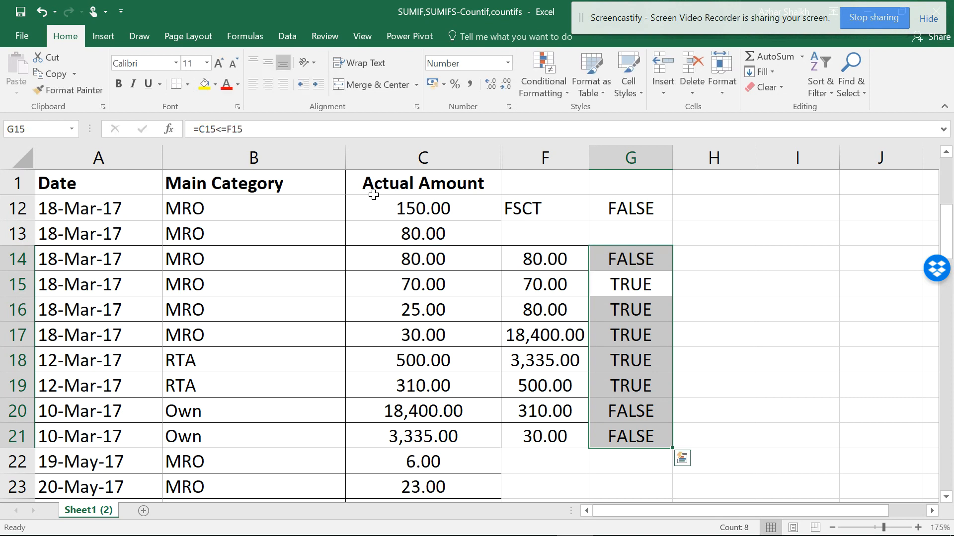
pyautogui.click(665, 260)
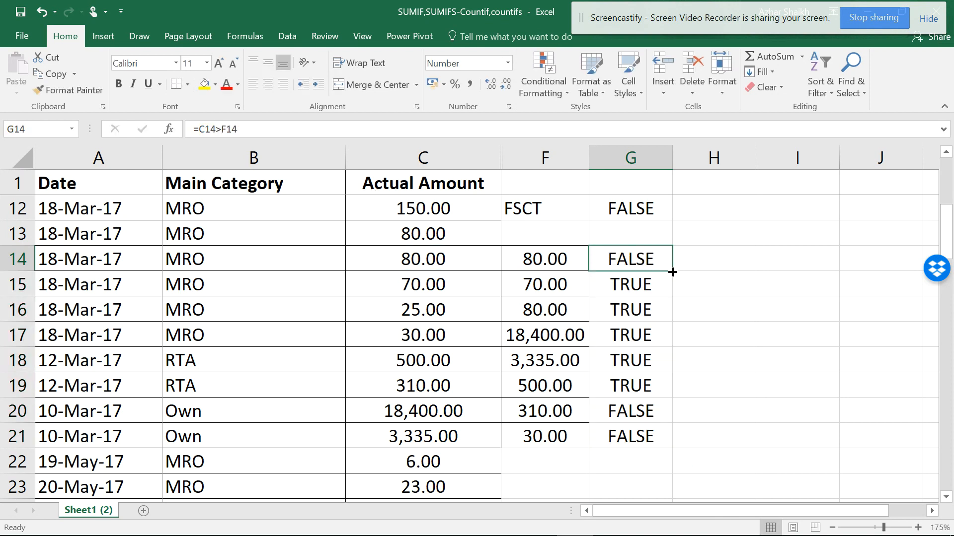
pyautogui.doubleClick(672, 272)
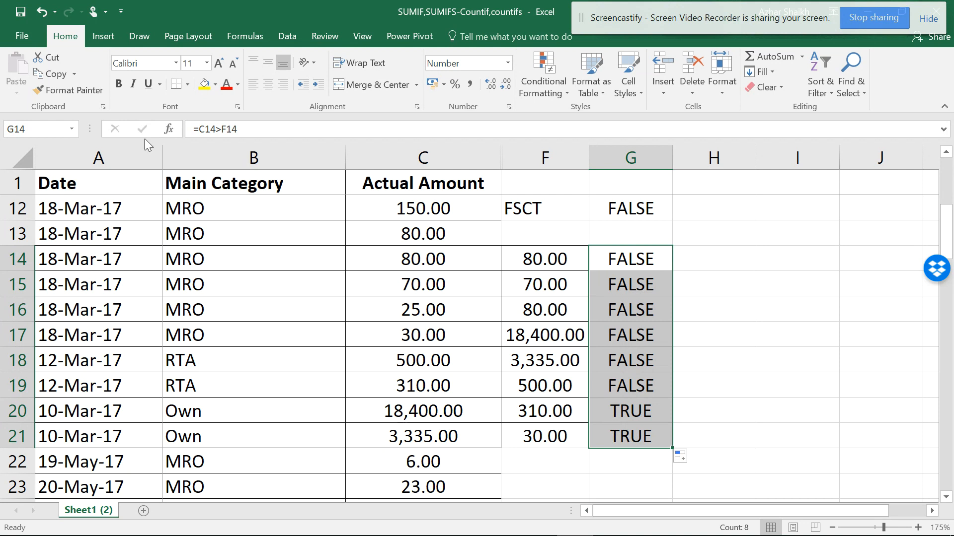
# Step: Change the G14 formula to =C14>=F14 and fill it down through G21
pyautogui.click(221, 129)
pyautogui.write('=')
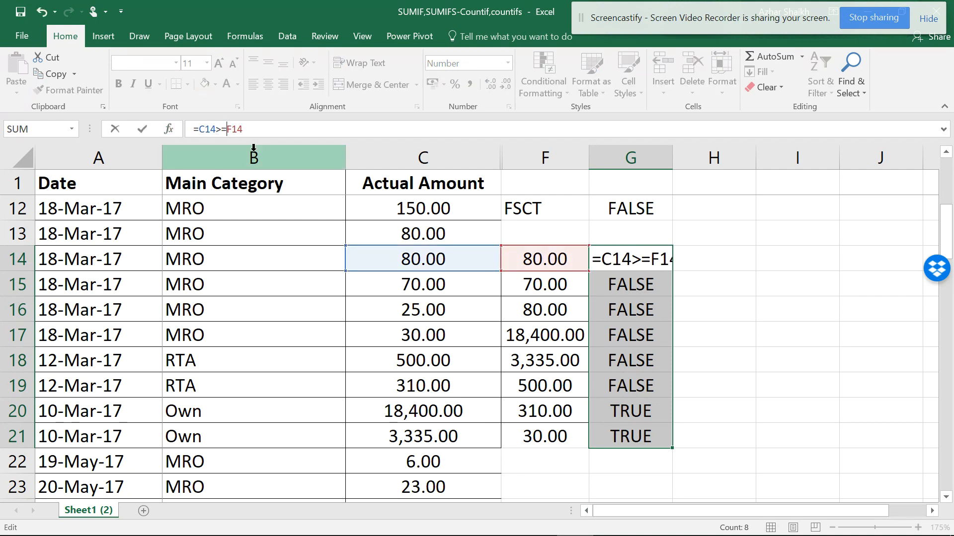
pyautogui.press('Return')
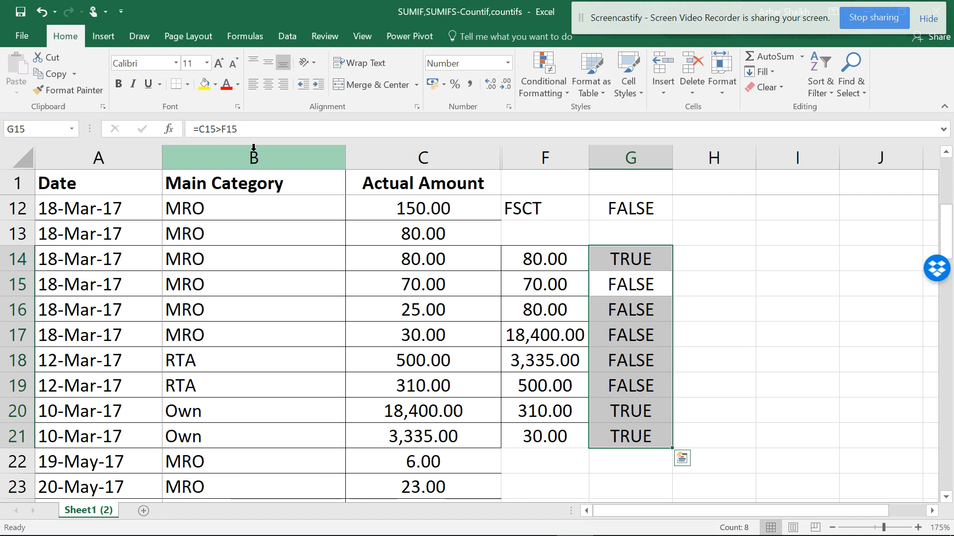
pyautogui.click(636, 253)
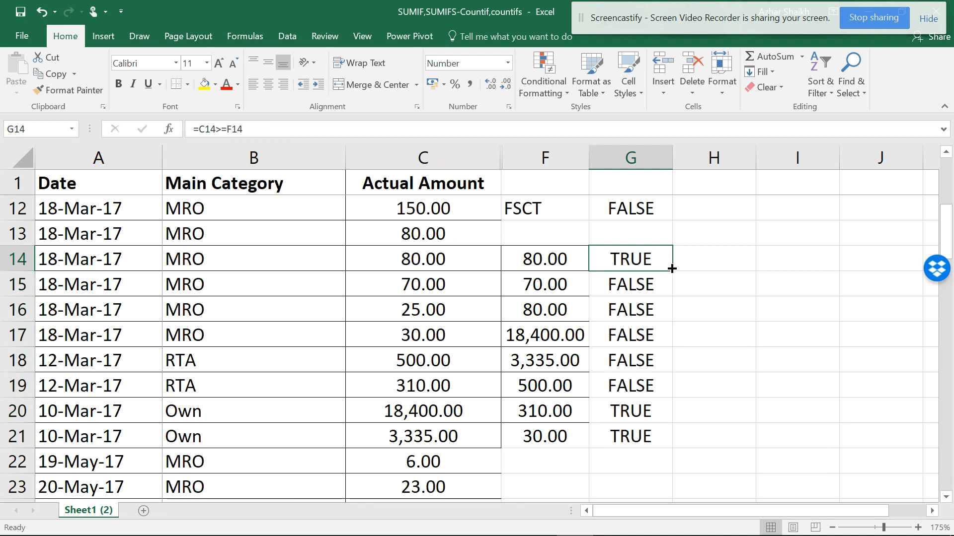
pyautogui.doubleClick(672, 268)
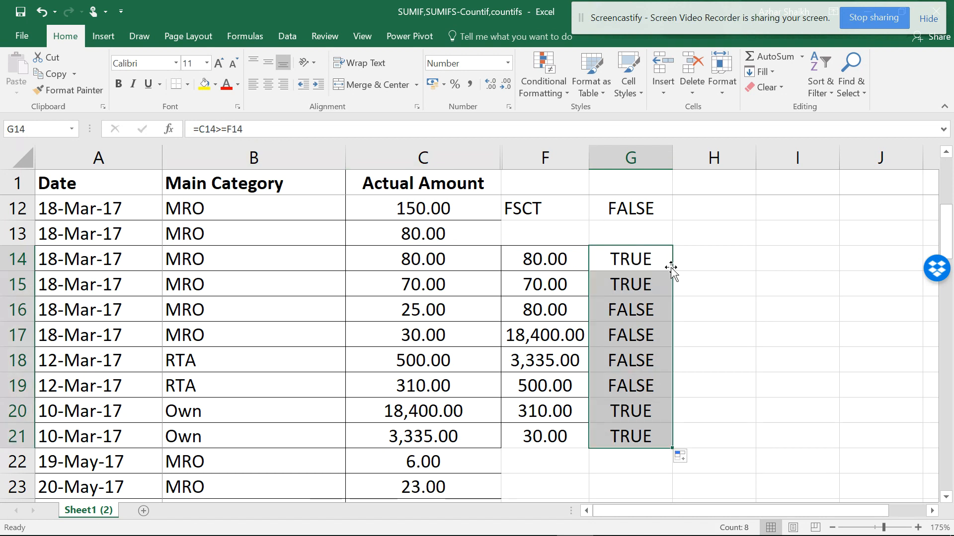
pyautogui.click(229, 129)
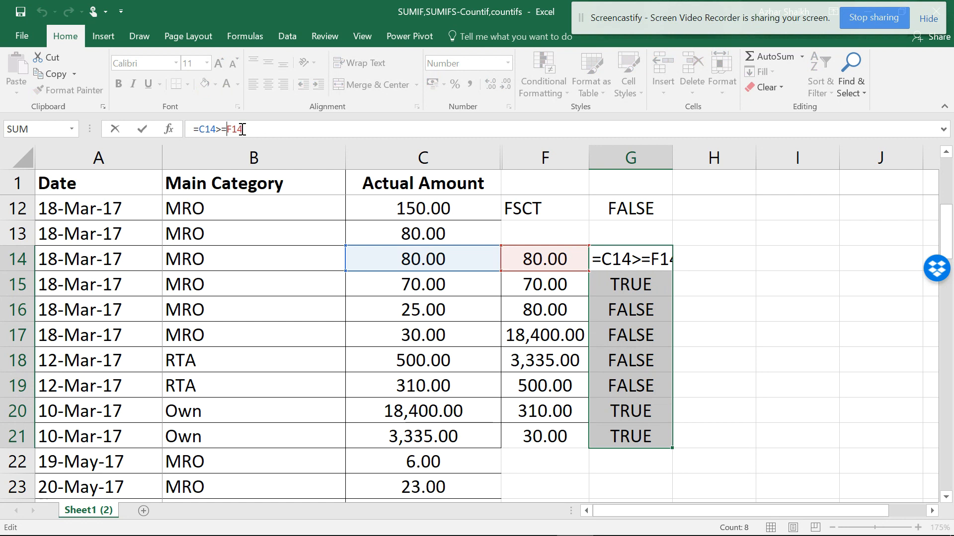
pyautogui.press('BackSpace')
pyautogui.press('BackSpace')
pyautogui.press('BackSpace')
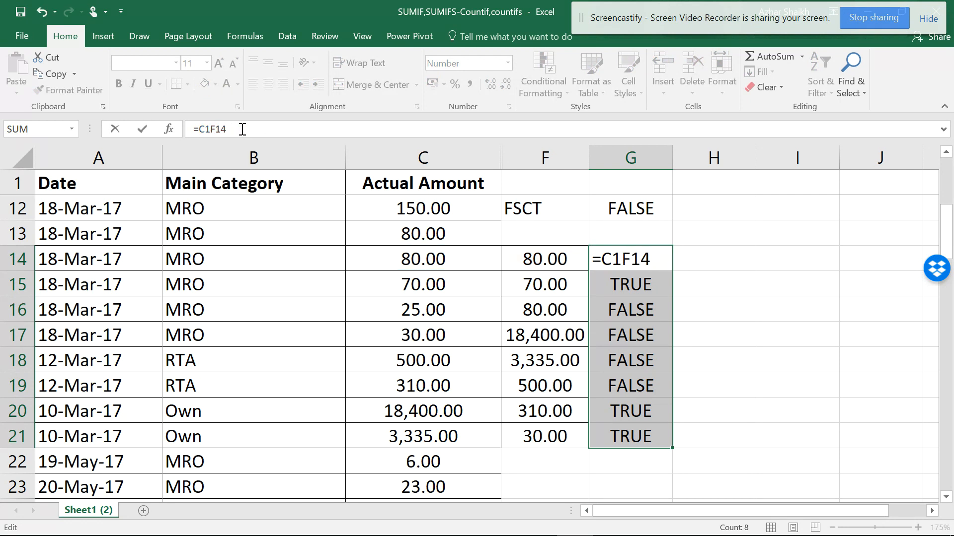
pyautogui.hotkey('ctrl', 'z')
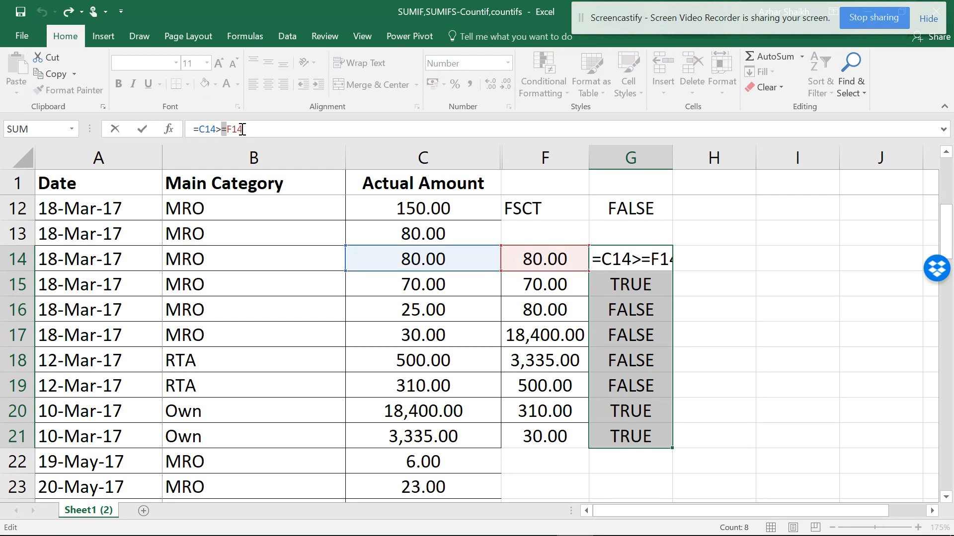
# Step: Replace the comparison operator in G14 so the formula reads =C14<F14, and copy it down through G21
pyautogui.press('BackSpace')
pyautogui.press('BackSpace')
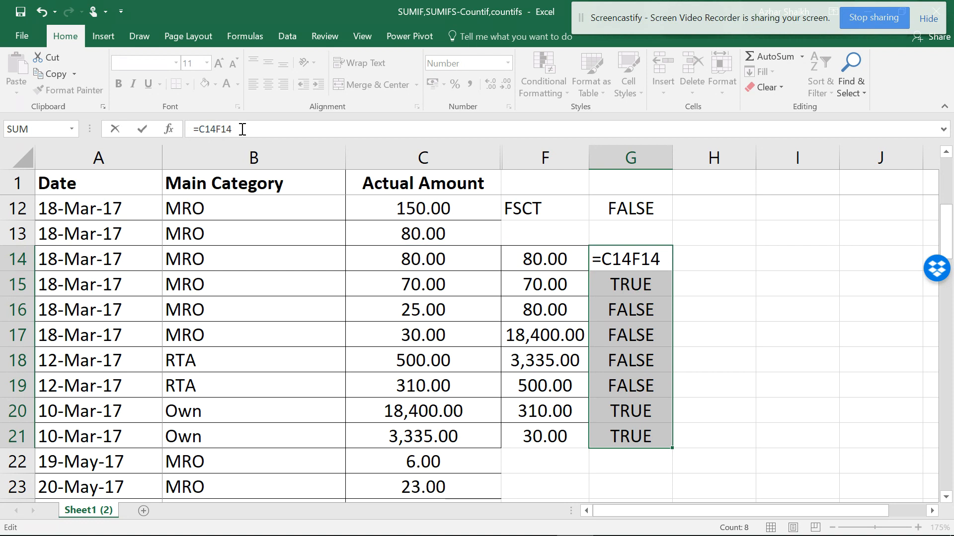
pyautogui.write('<')
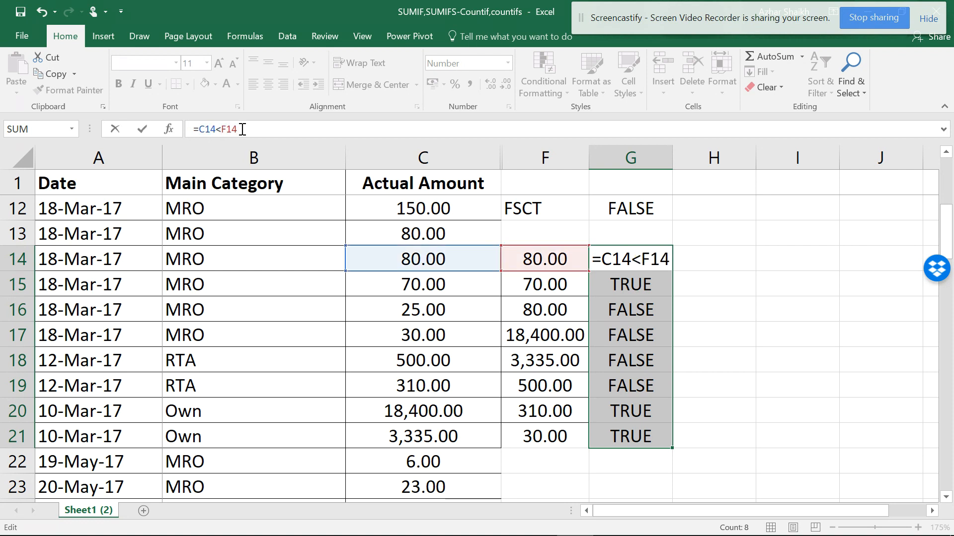
pyautogui.press('Return')
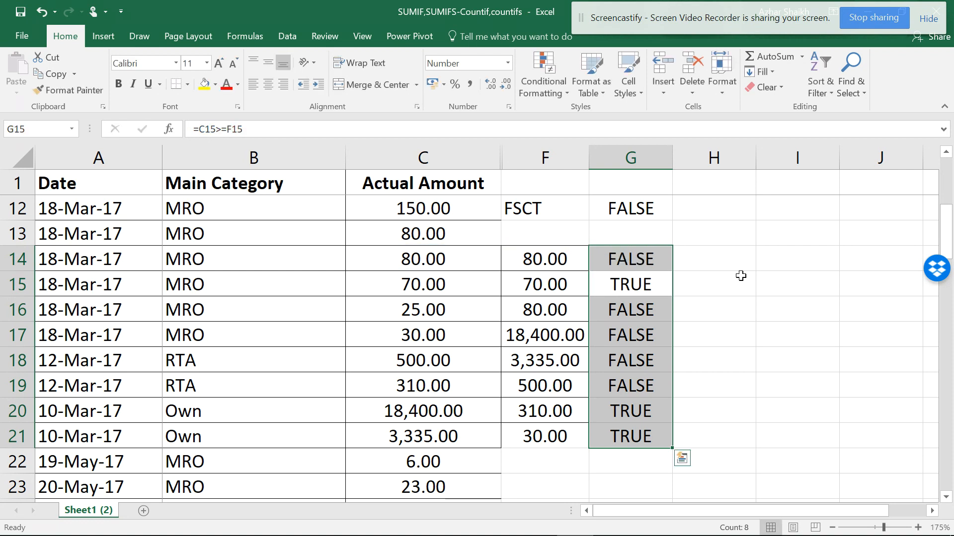
pyautogui.click(656, 259)
pyautogui.hotkey('ctrl', 'shift', 'Down')
pyautogui.hotkey('ctrl', 'd')
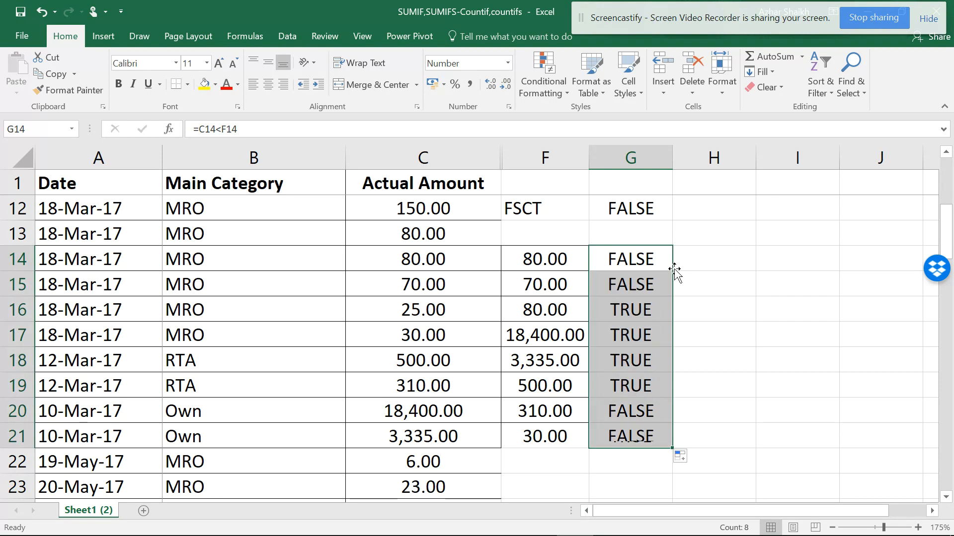
# Step: Extend the operator in G14 so the formula reads =C14<=F14, and fill it down through G21
pyautogui.click(643, 253)
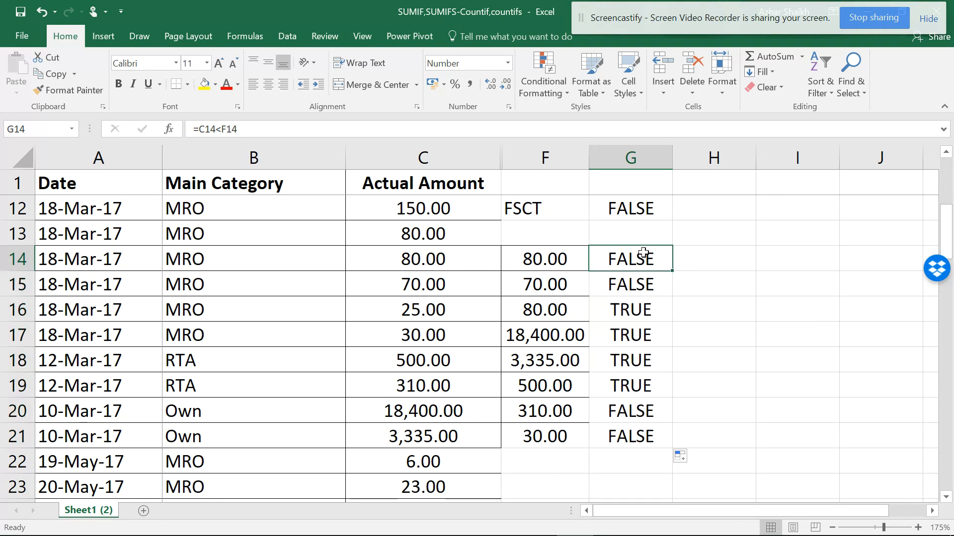
pyautogui.click(223, 131)
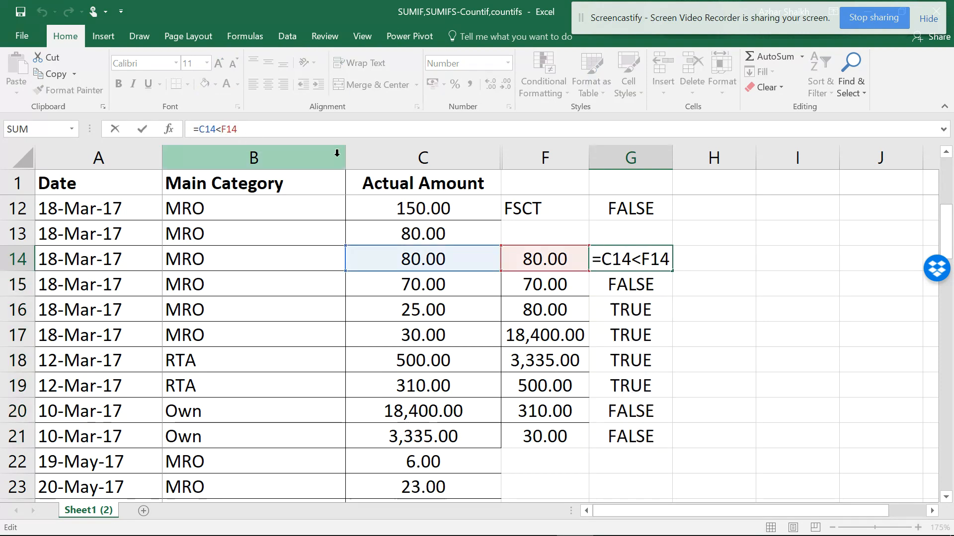
pyautogui.write('=')
pyautogui.press('Return')
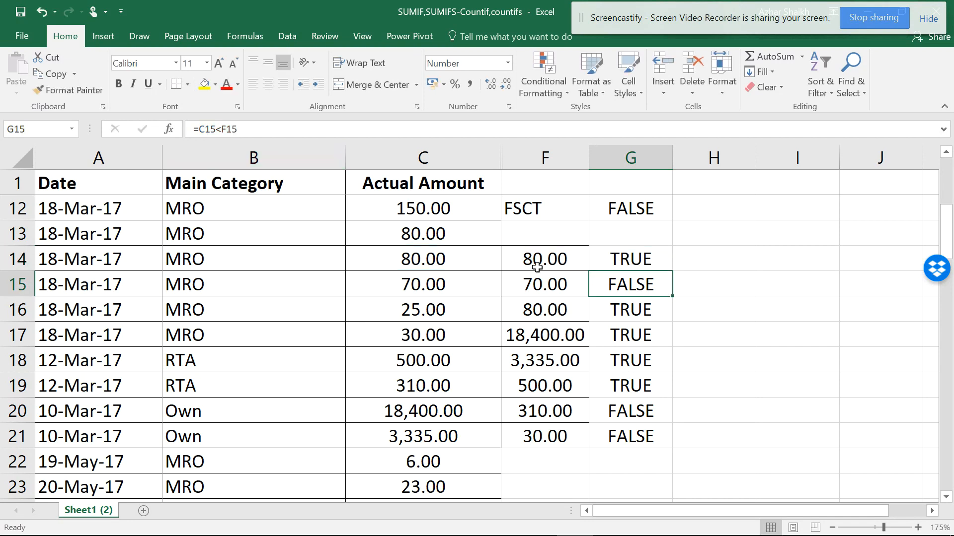
pyautogui.click(664, 258)
pyautogui.moveTo(672, 269); pyautogui.dragTo(674, 450)
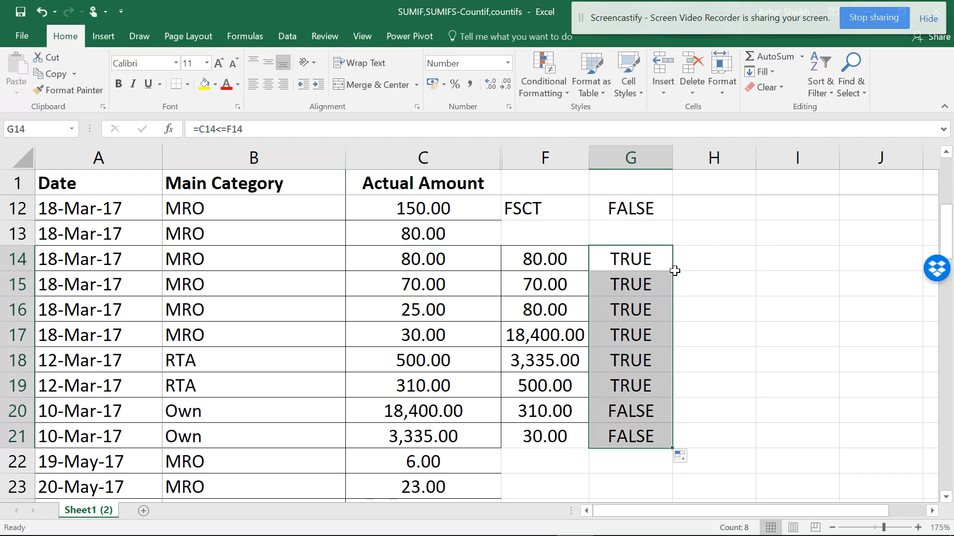
# Step: Check the comparison results in G15 to G17 against the amounts in columns C and F
pyautogui.click(623, 285)
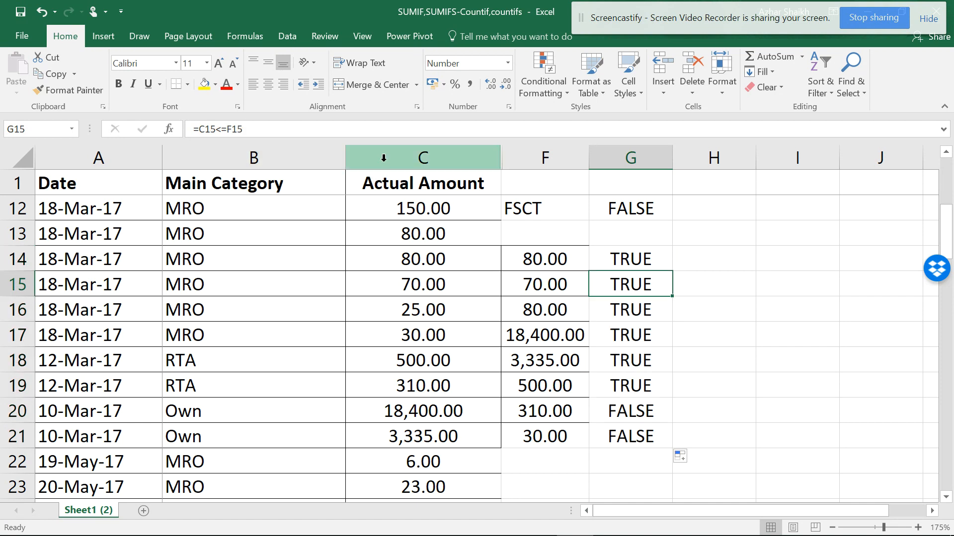
pyautogui.click(449, 287)
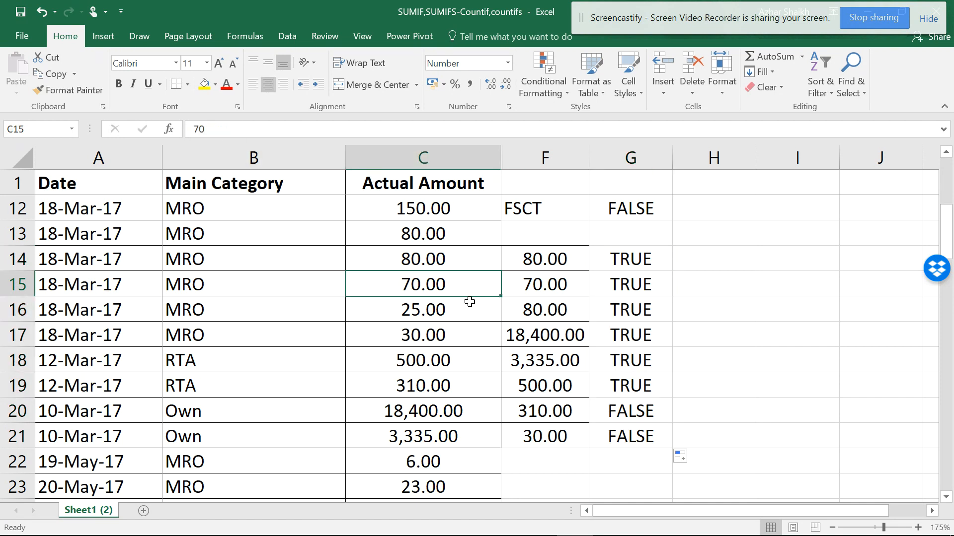
pyautogui.click(643, 289)
pyautogui.click(639, 309)
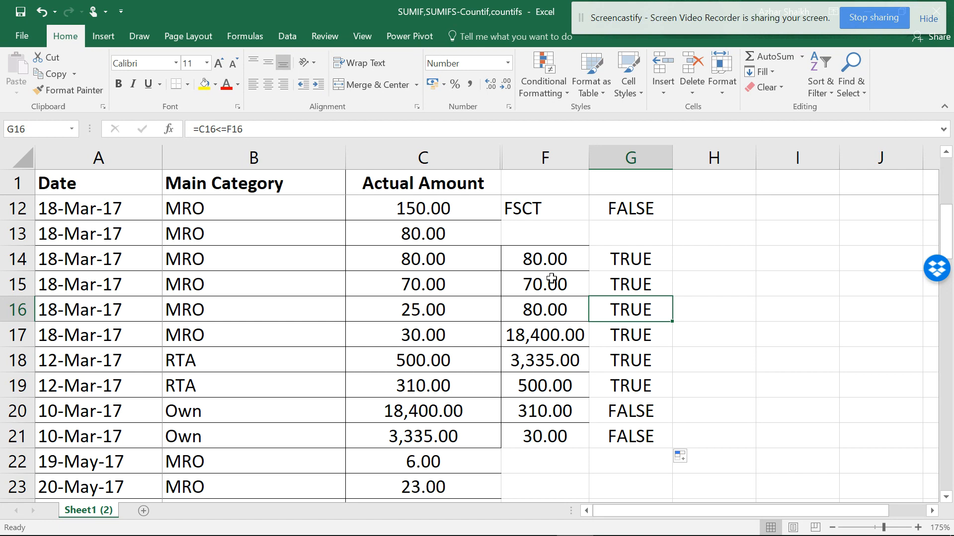
pyautogui.click(627, 338)
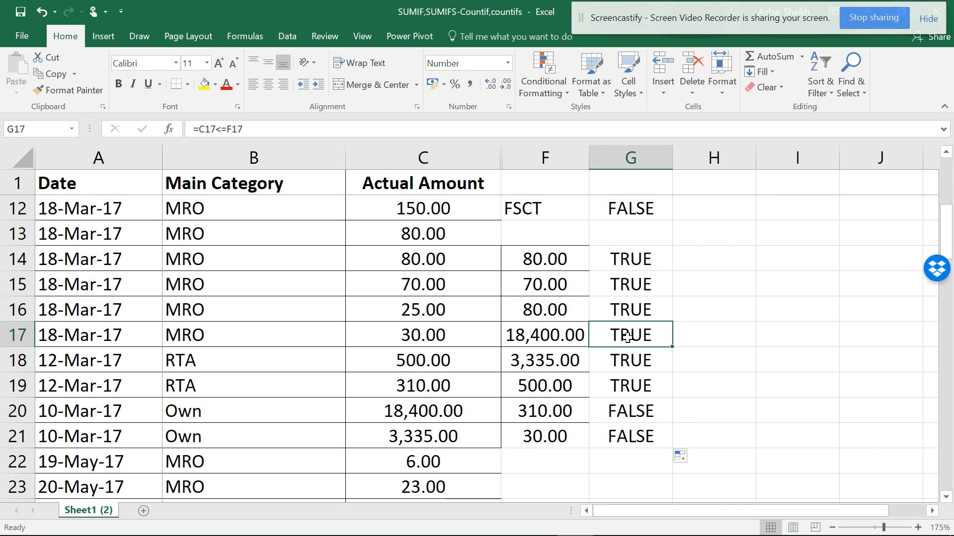
pyautogui.click(433, 336)
pyautogui.click(516, 336)
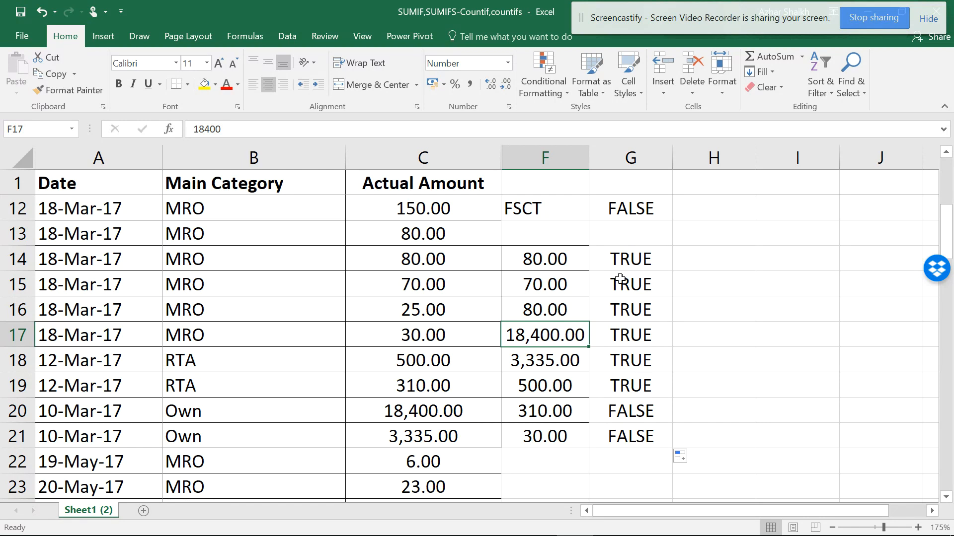
# Step: Review the category comparisons in rows 2 to 12 and the amount comparisons in rows 14 to 21
pyautogui.scroll(-1, 607, 297)
pyautogui.scroll(1, 605, 296)
pyautogui.scroll(1, 606, 296)
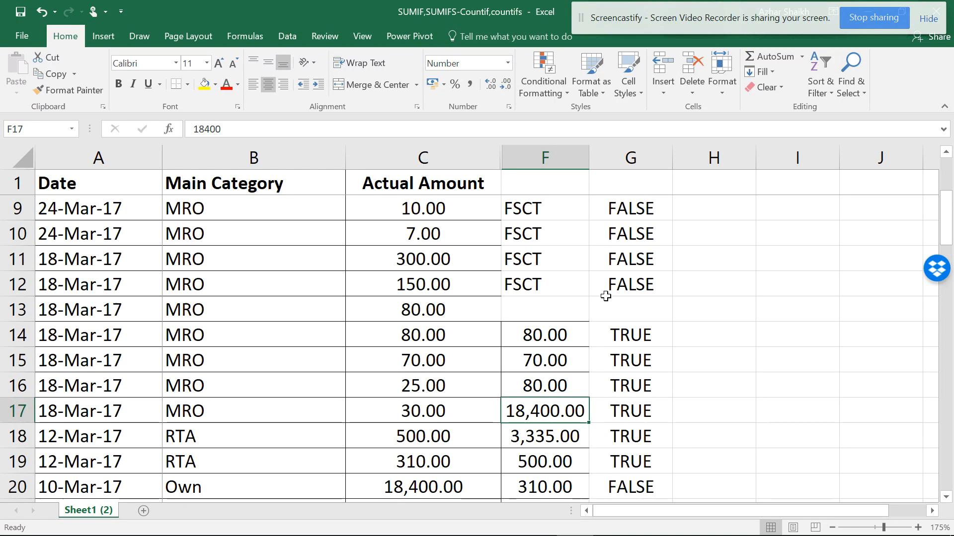
pyautogui.scroll(2, 603, 291)
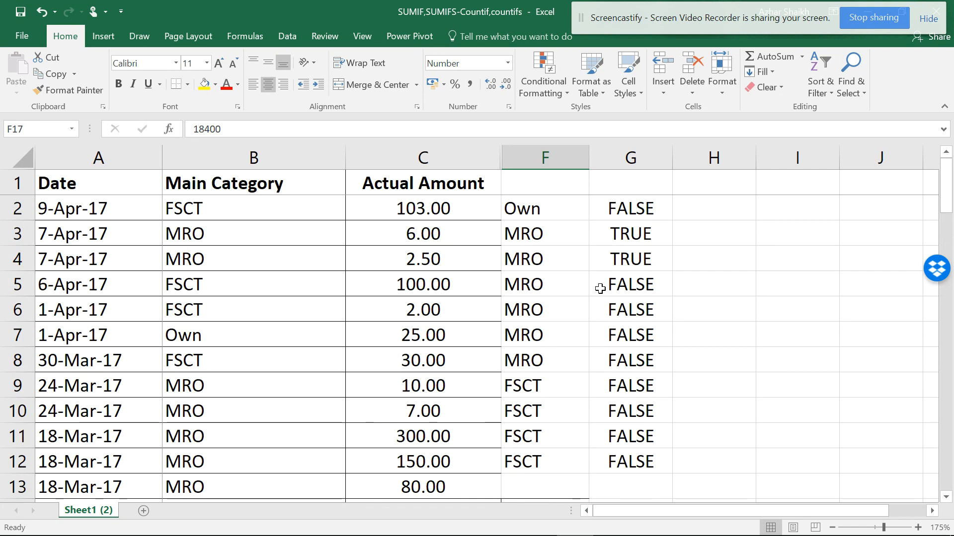
pyautogui.scroll(-7, 600, 288)
pyautogui.scroll(1, 596, 295)
pyautogui.scroll(4, 595, 295)
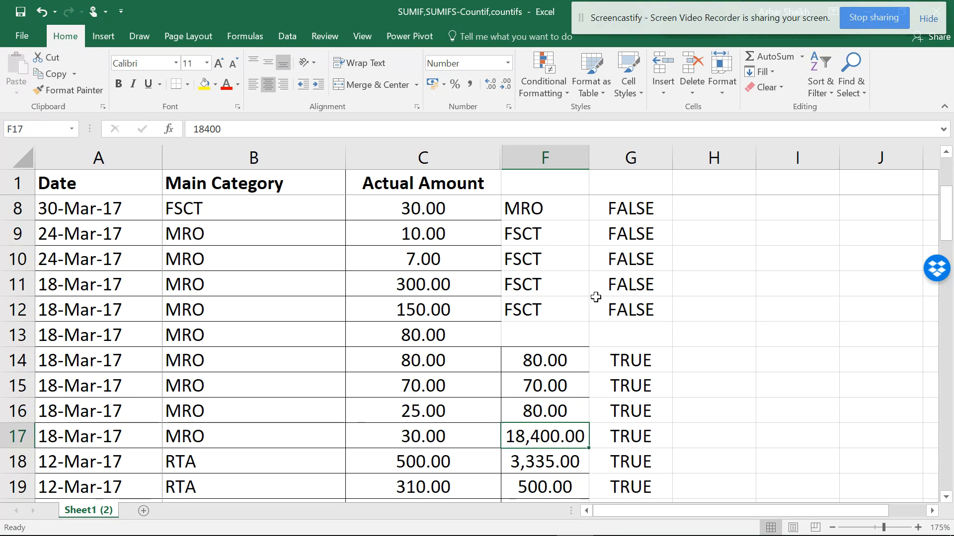
pyautogui.scroll(2, 595, 297)
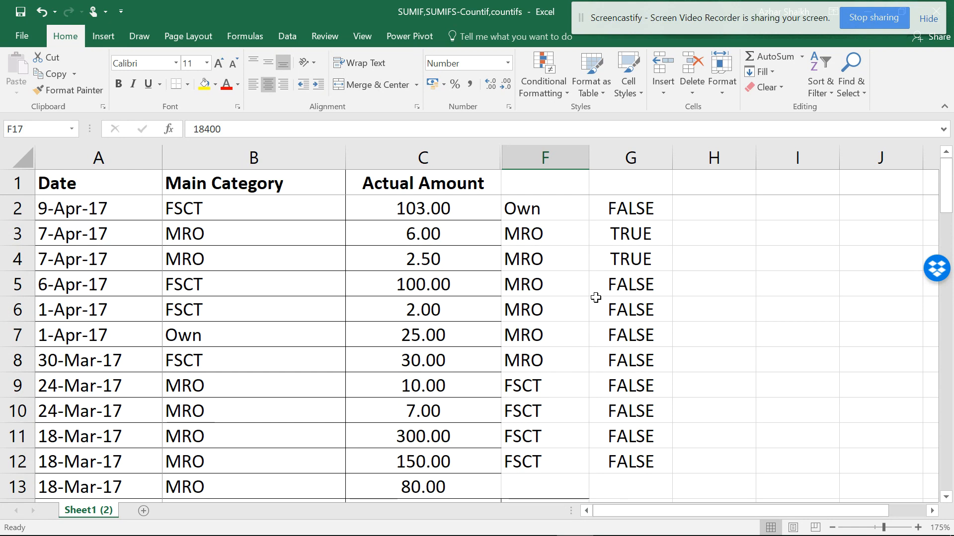
pyautogui.scroll(-2, 596, 297)
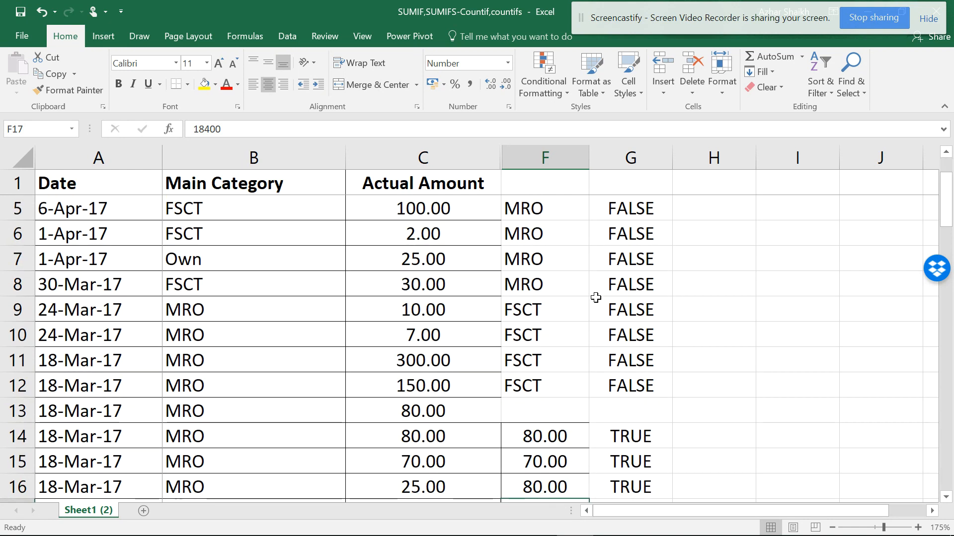
pyautogui.scroll(-2, 595, 297)
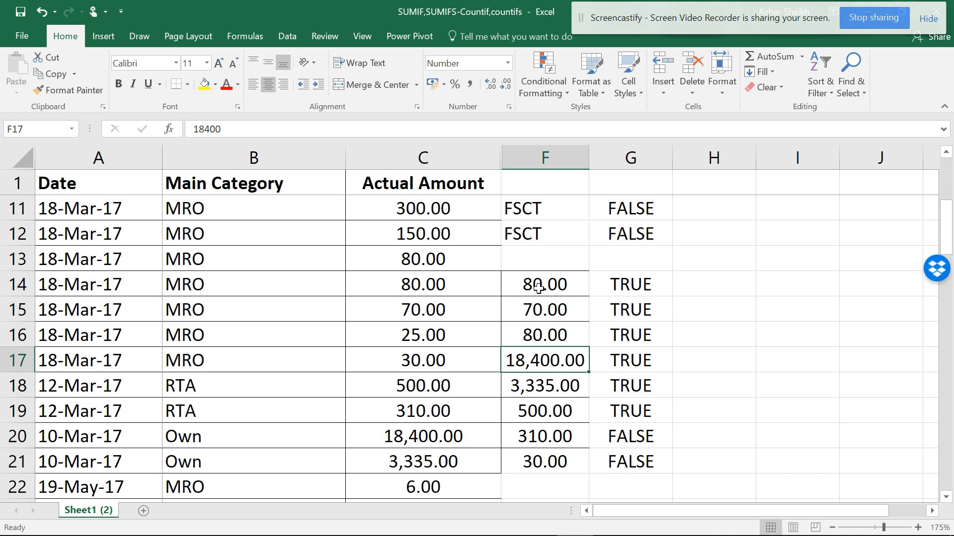
# Step: Change the G14 formula to the not-equal comparison =C14<>F14 and fill it down through G21
pyautogui.click(610, 283)
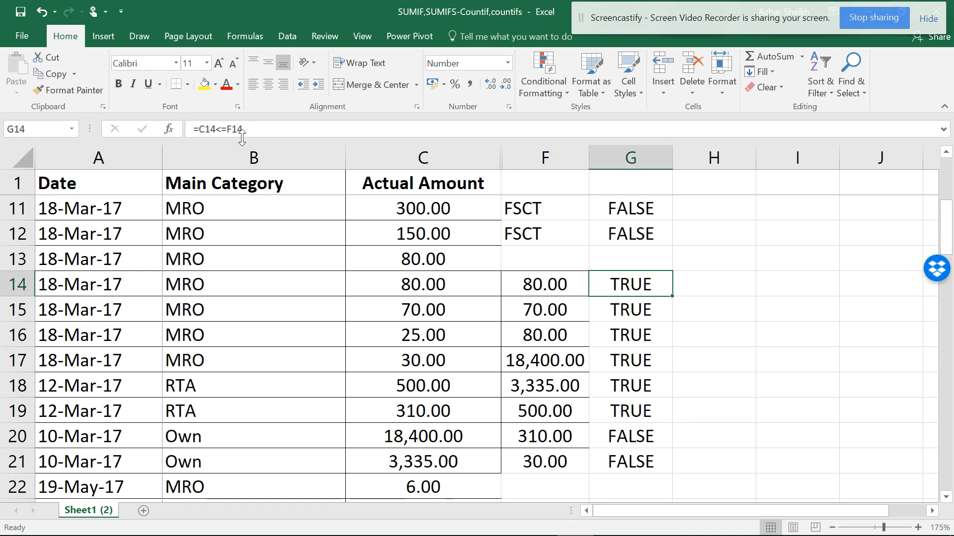
pyautogui.click(227, 130)
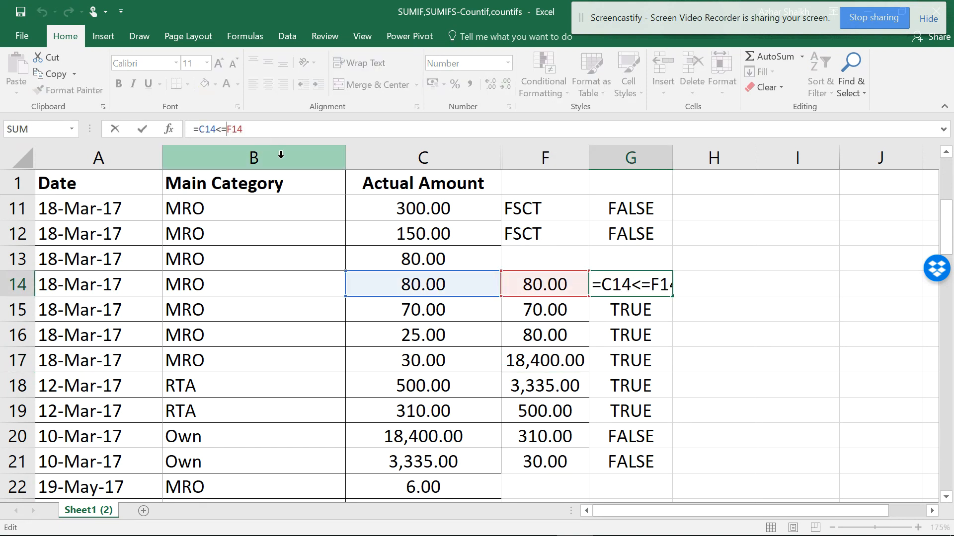
pyautogui.press('BackSpace')
pyautogui.write('>')
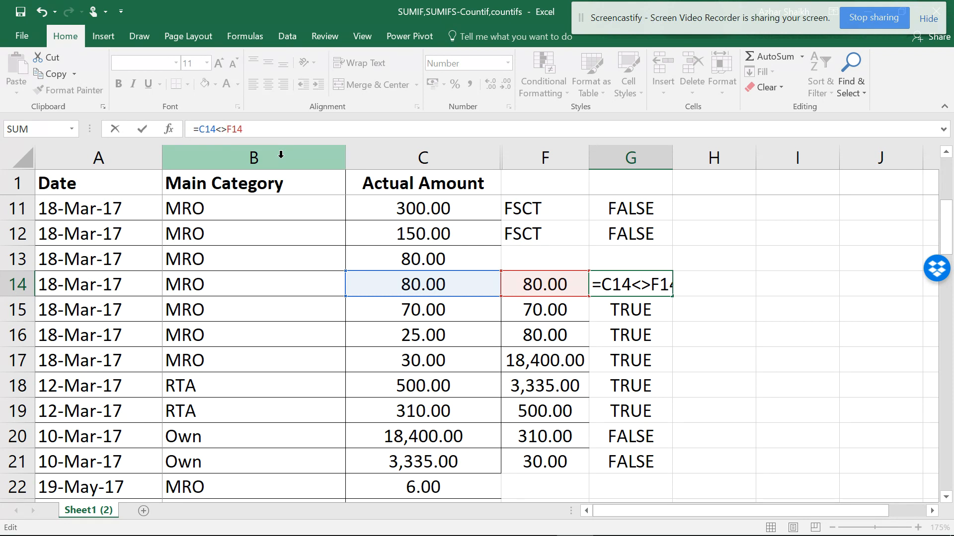
pyautogui.press('BackSpace')
pyautogui.press('BackSpace')
pyautogui.write('=')
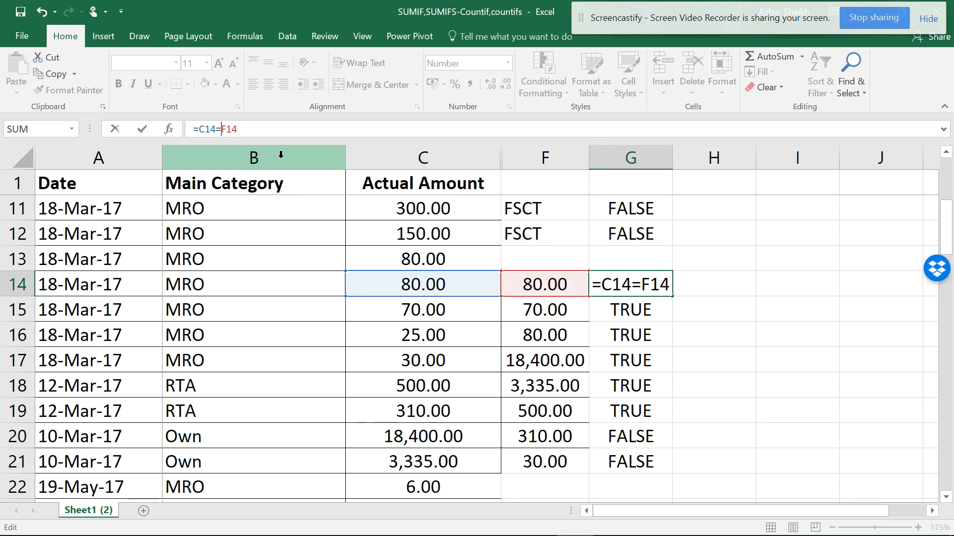
pyautogui.press('BackSpace')
pyautogui.write('<>')
pyautogui.press('Return')
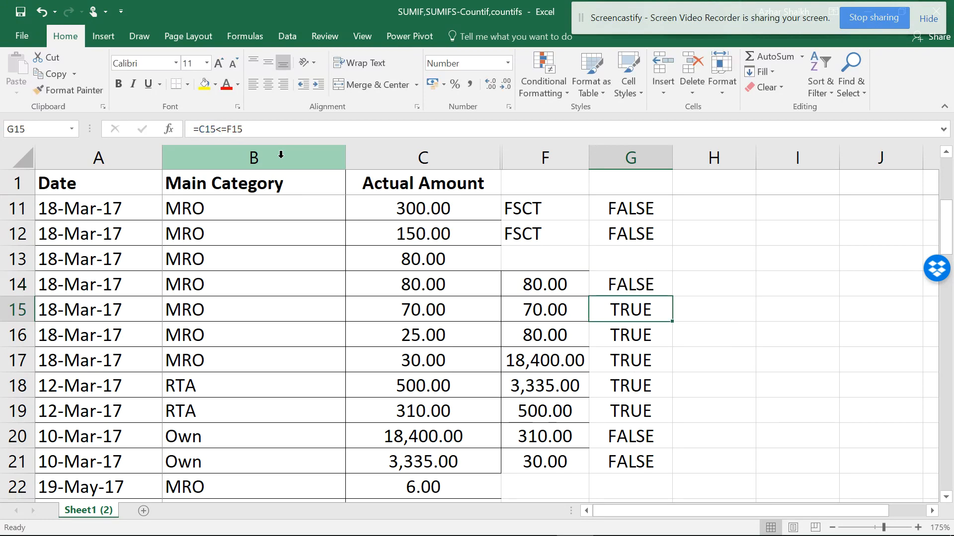
pyautogui.click(651, 289)
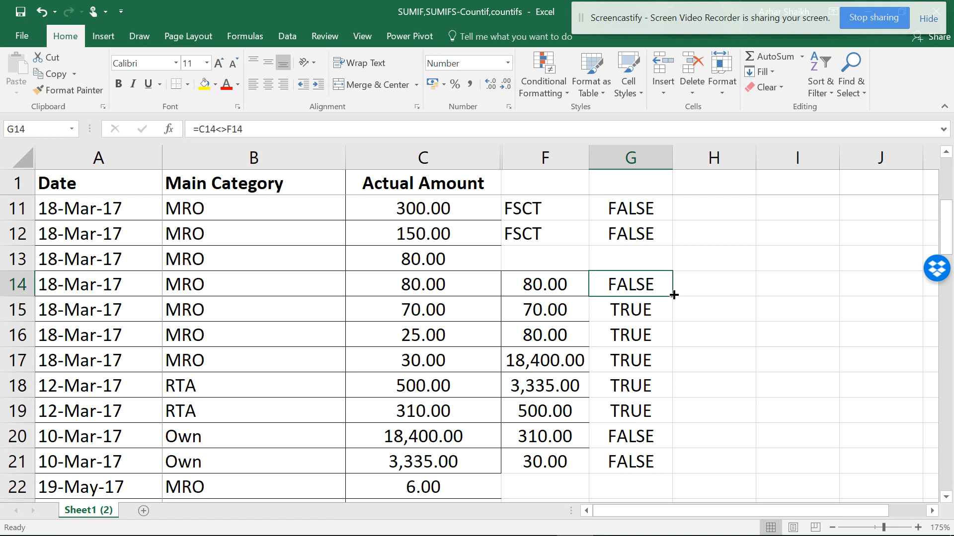
pyautogui.doubleClick(674, 296)
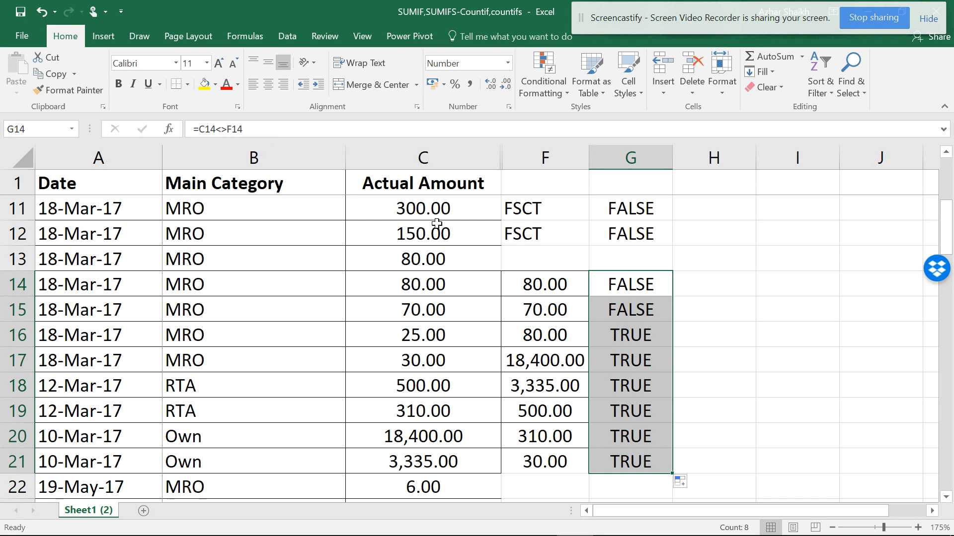
pyautogui.scroll(3, 629, 245)
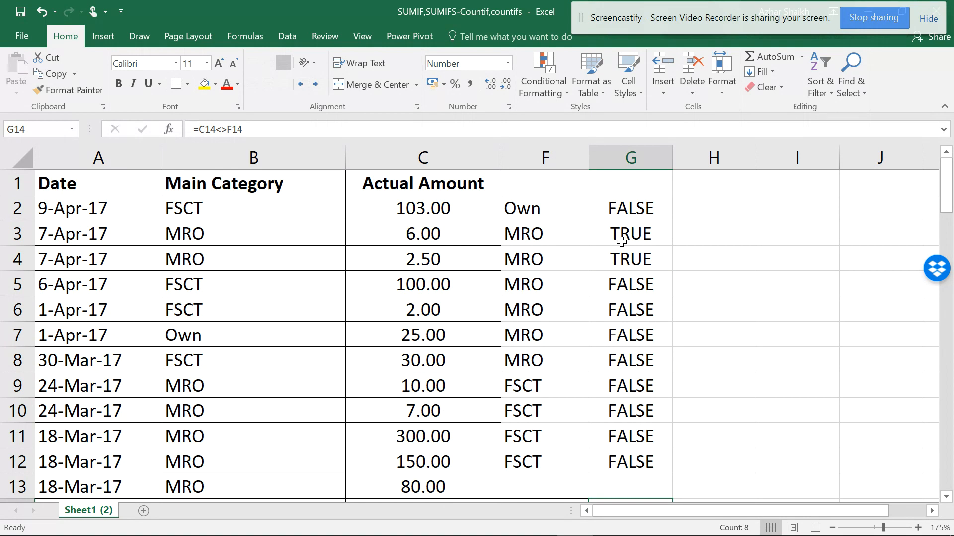
pyautogui.scroll(-2, 621, 241)
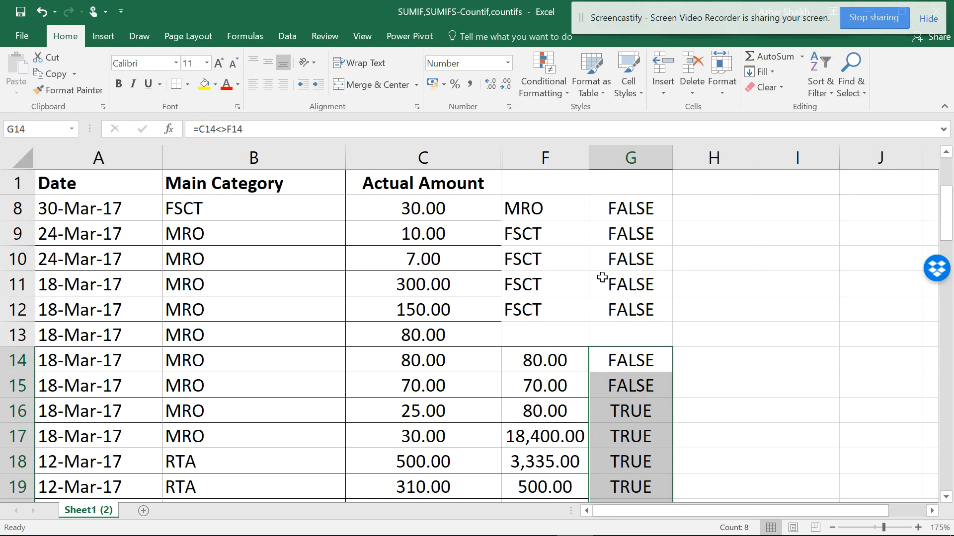
pyautogui.scroll(2, 601, 274)
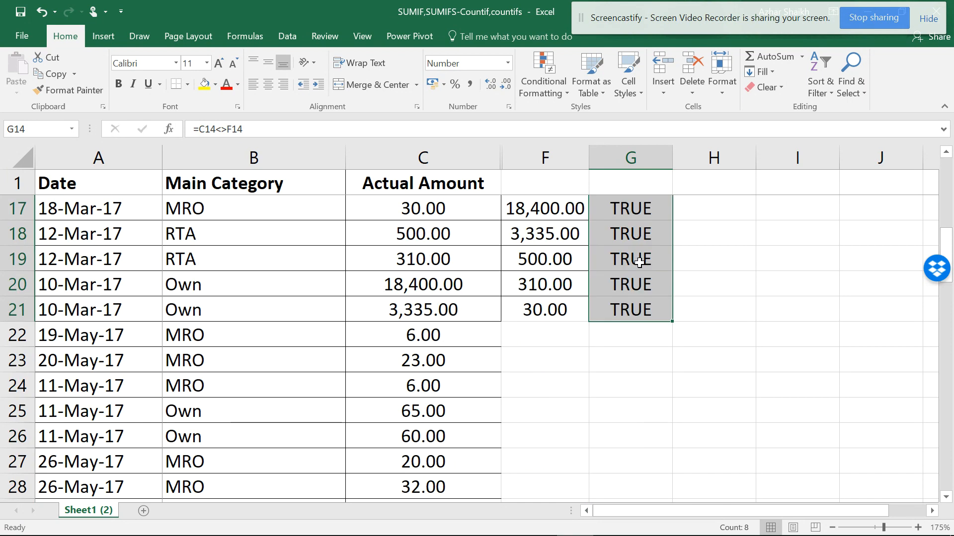
pyautogui.scroll(2, 640, 259)
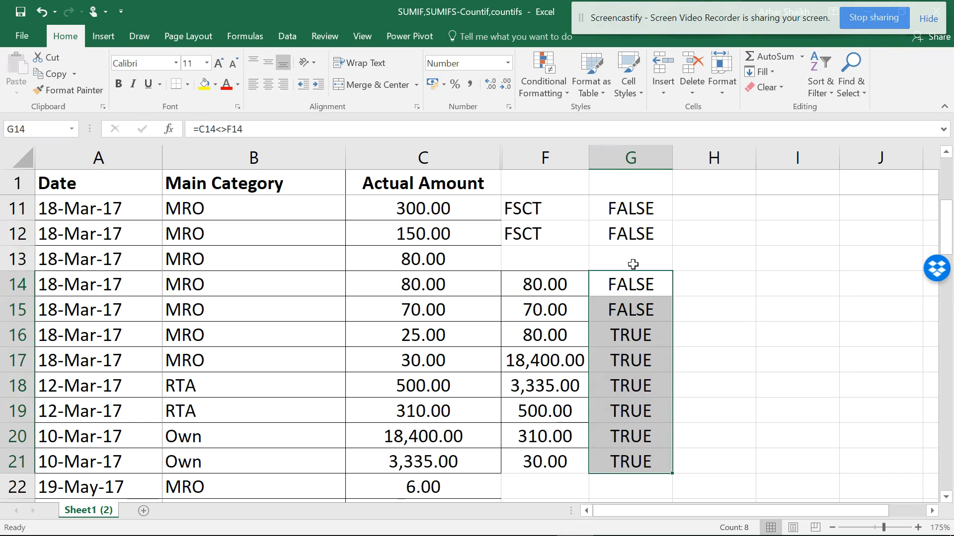